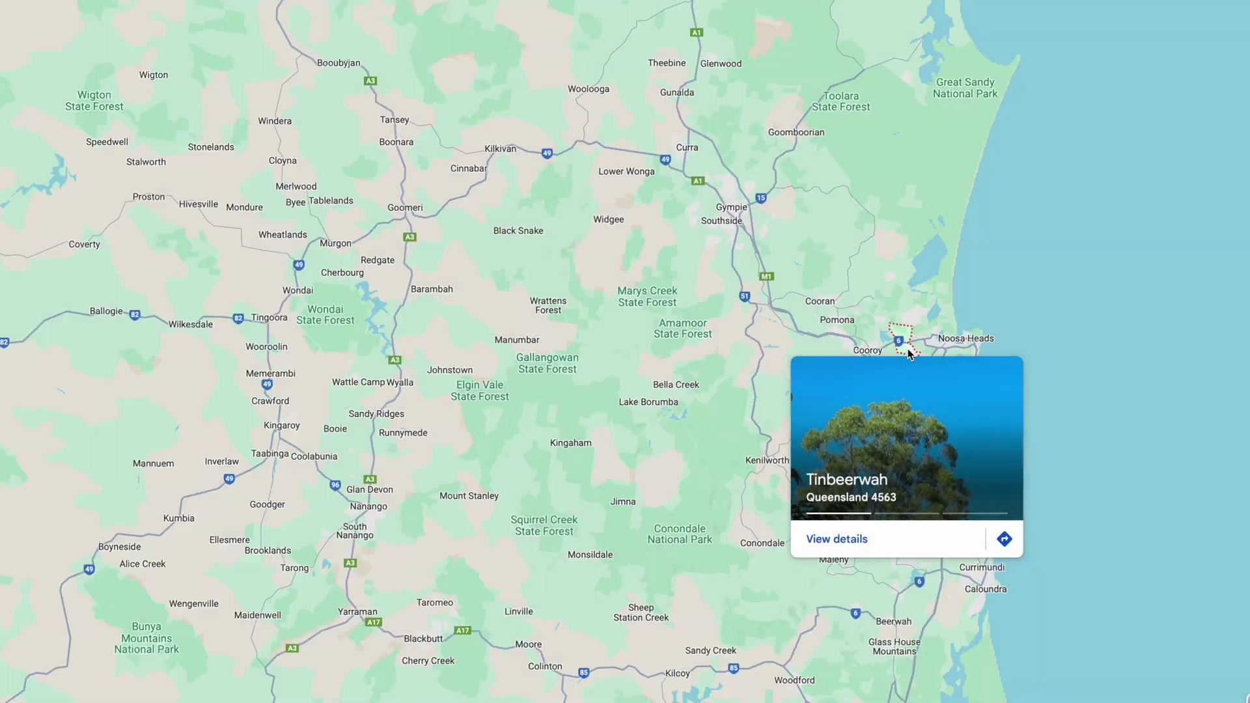
# Scroll over the unstretched r_pp_lights_stacked_graxpert_denoised.fits image in Siril.
pyautogui.scroll(-10, 908, 349)
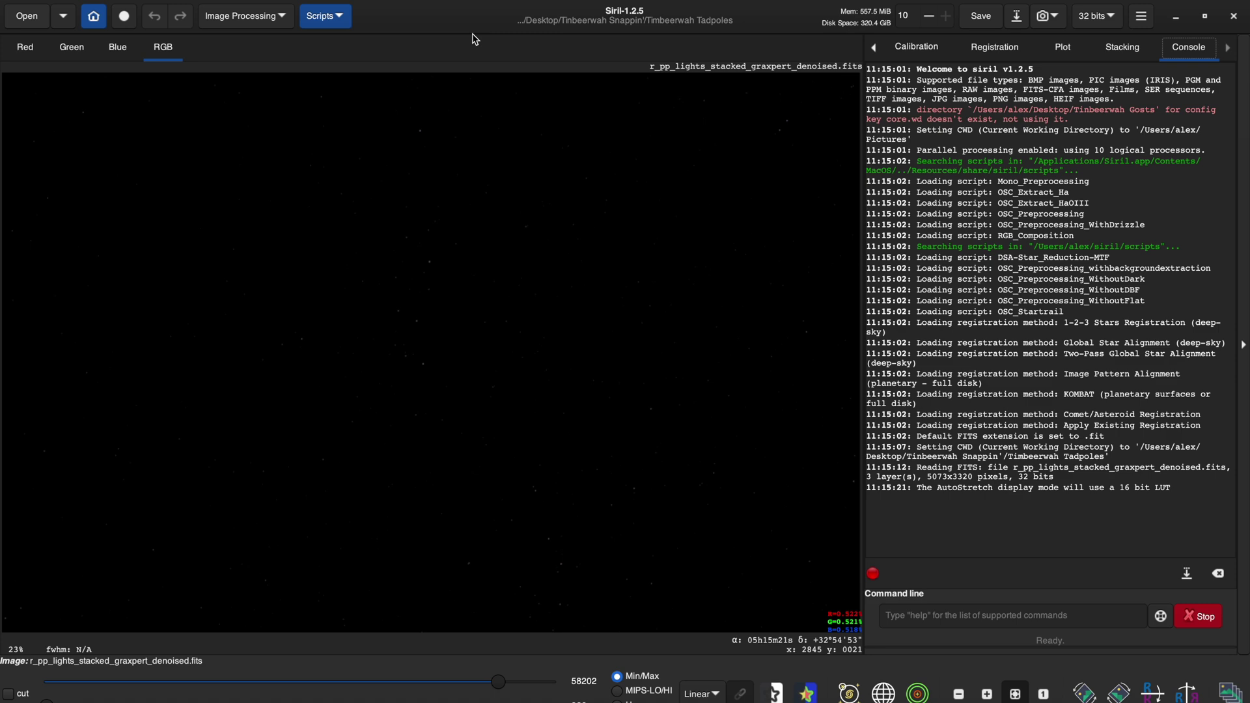
# Open Histogram Transformation and apply a first midtones stretch to the Tadpoles image.
pyautogui.click(282, 18)
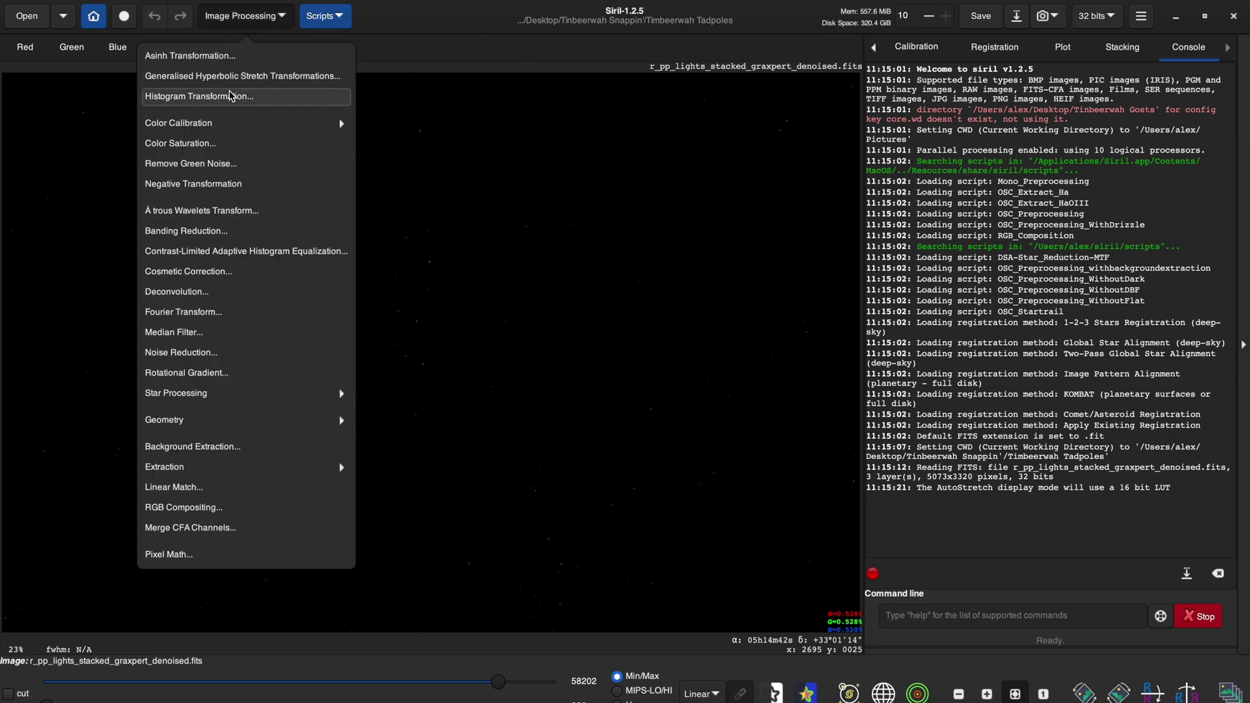
pyautogui.click(231, 96)
pyautogui.moveTo(548, 152); pyautogui.dragTo(961, 150)
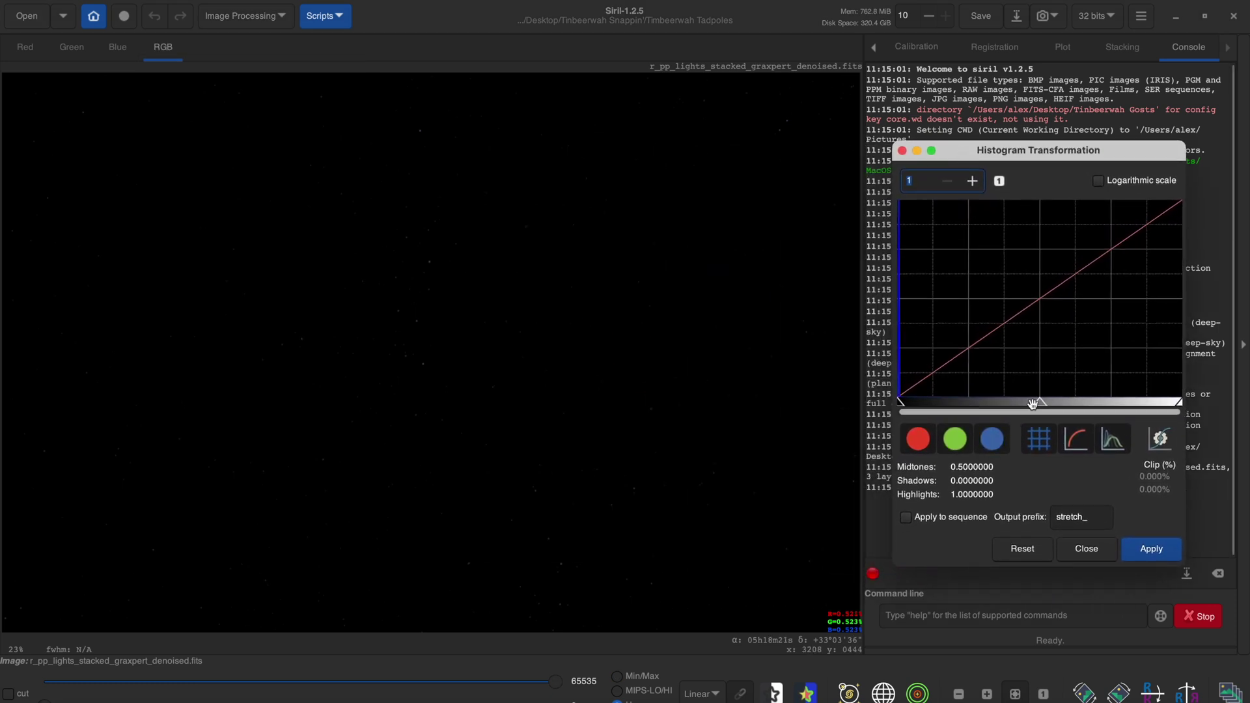
pyautogui.moveTo(1033, 404); pyautogui.dragTo(907, 415)
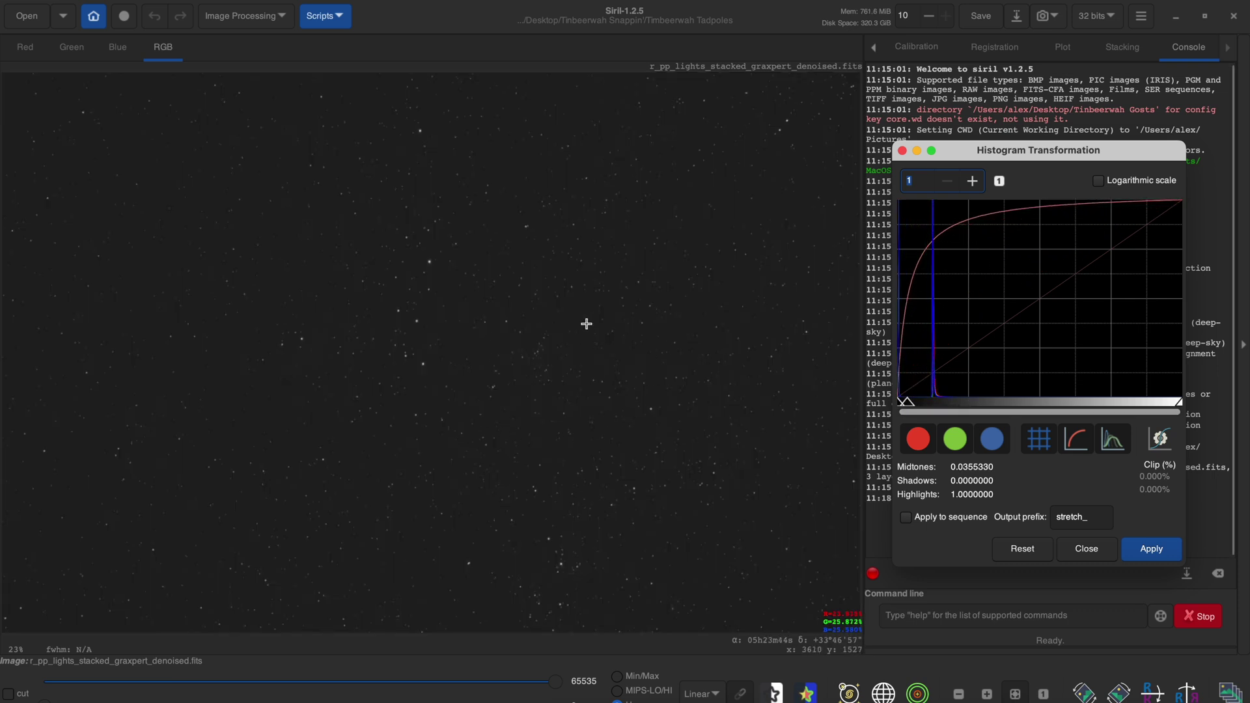
pyautogui.click(1146, 548)
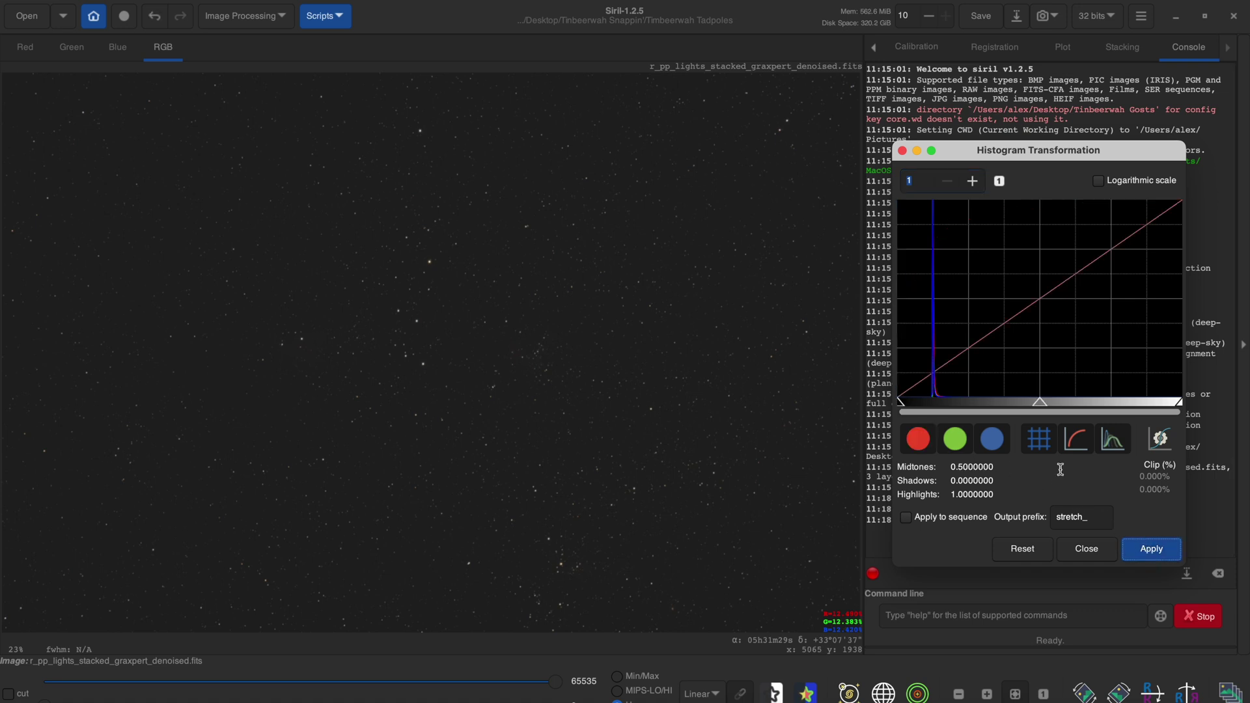
# Apply two more passes, lowering the midtones and raising the black point each time.
pyautogui.moveTo(1040, 402); pyautogui.dragTo(984, 404)
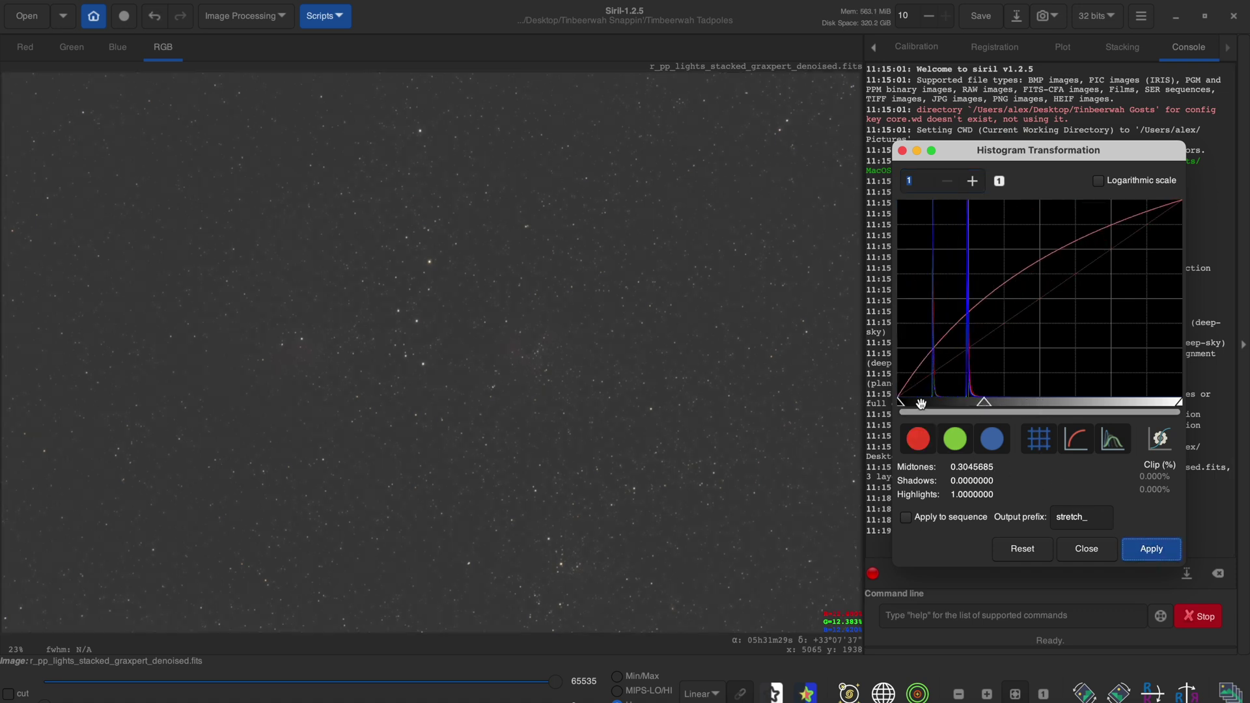
pyautogui.moveTo(904, 403); pyautogui.dragTo(919, 403)
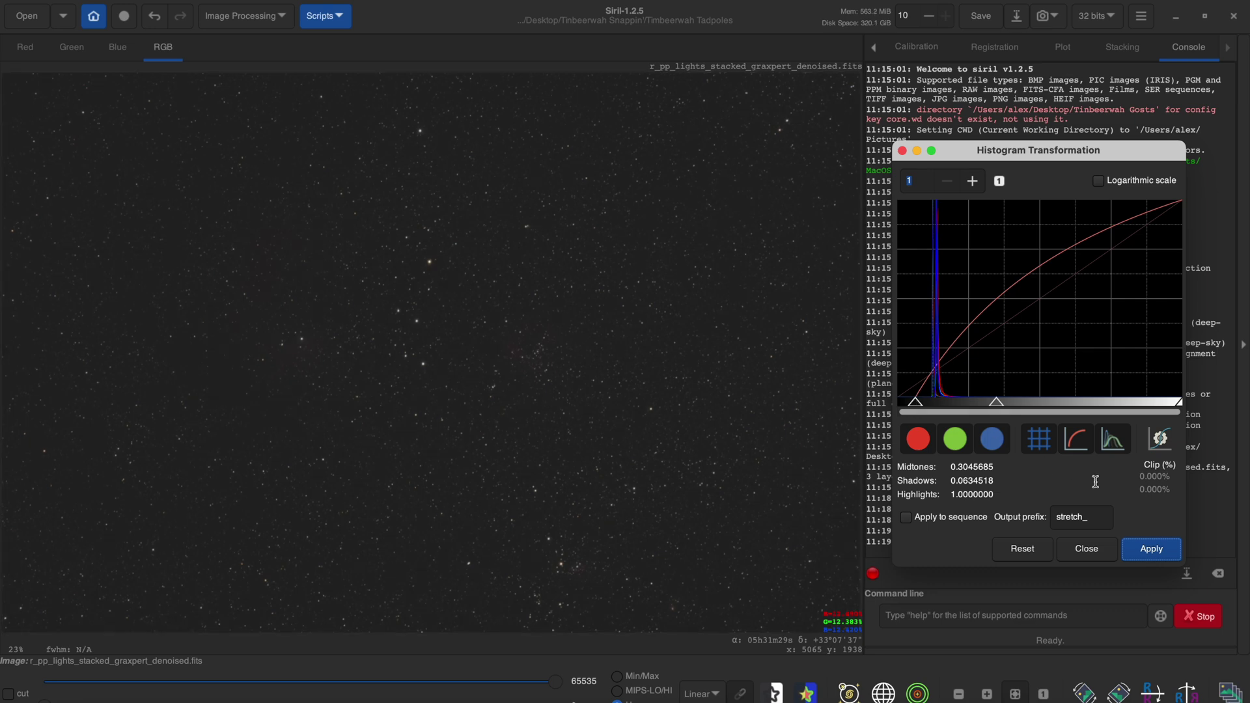
pyautogui.click(1158, 551)
pyautogui.moveTo(1040, 409); pyautogui.dragTo(984, 410)
pyautogui.moveTo(903, 403); pyautogui.dragTo(922, 403)
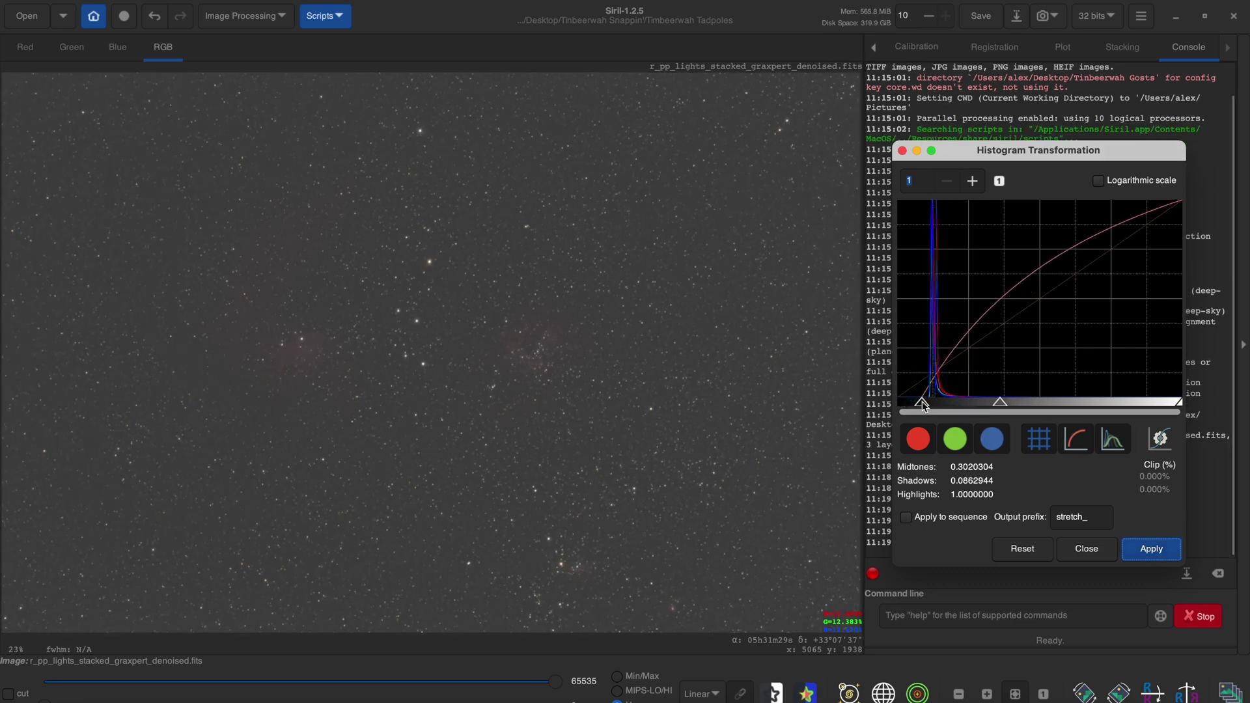
pyautogui.click(1143, 551)
# Run two further stretch passes with lower midtones and a slightly lifted black point.
pyautogui.moveTo(1040, 409); pyautogui.dragTo(984, 411)
pyautogui.moveTo(901, 404); pyautogui.dragTo(918, 404)
pyautogui.click(1150, 549)
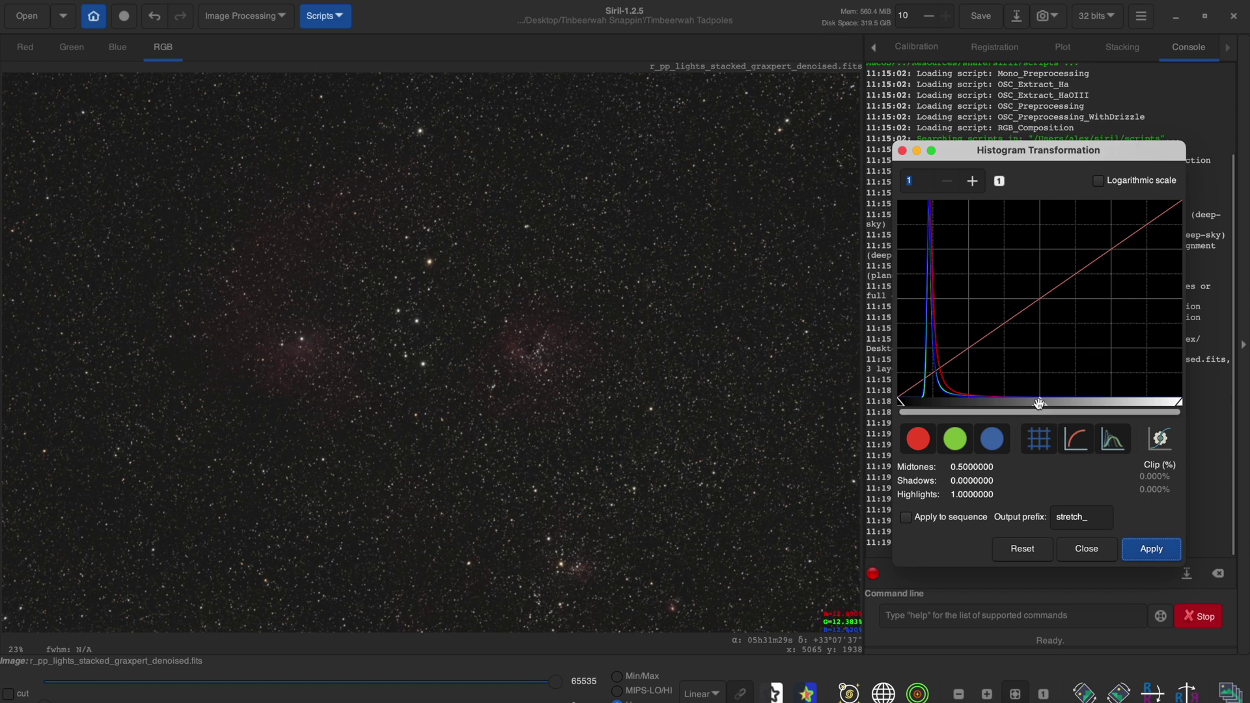
pyautogui.moveTo(1041, 404); pyautogui.dragTo(987, 404)
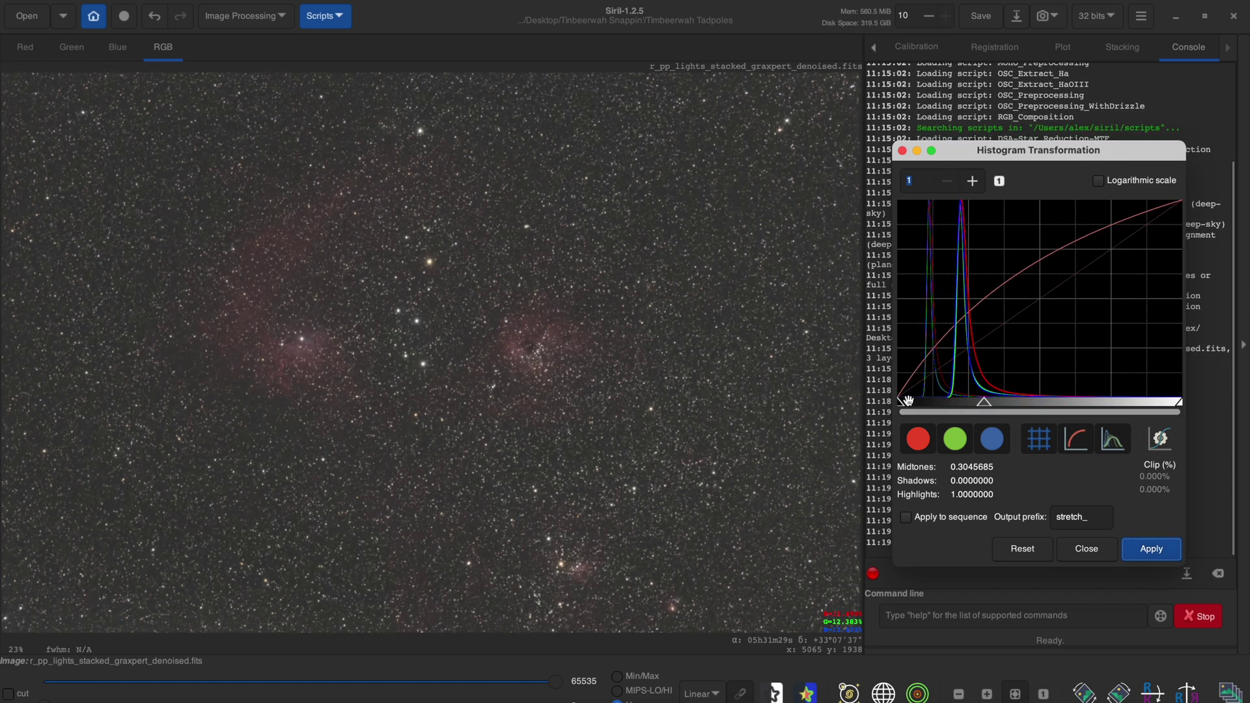
pyautogui.moveTo(901, 403); pyautogui.dragTo(913, 403)
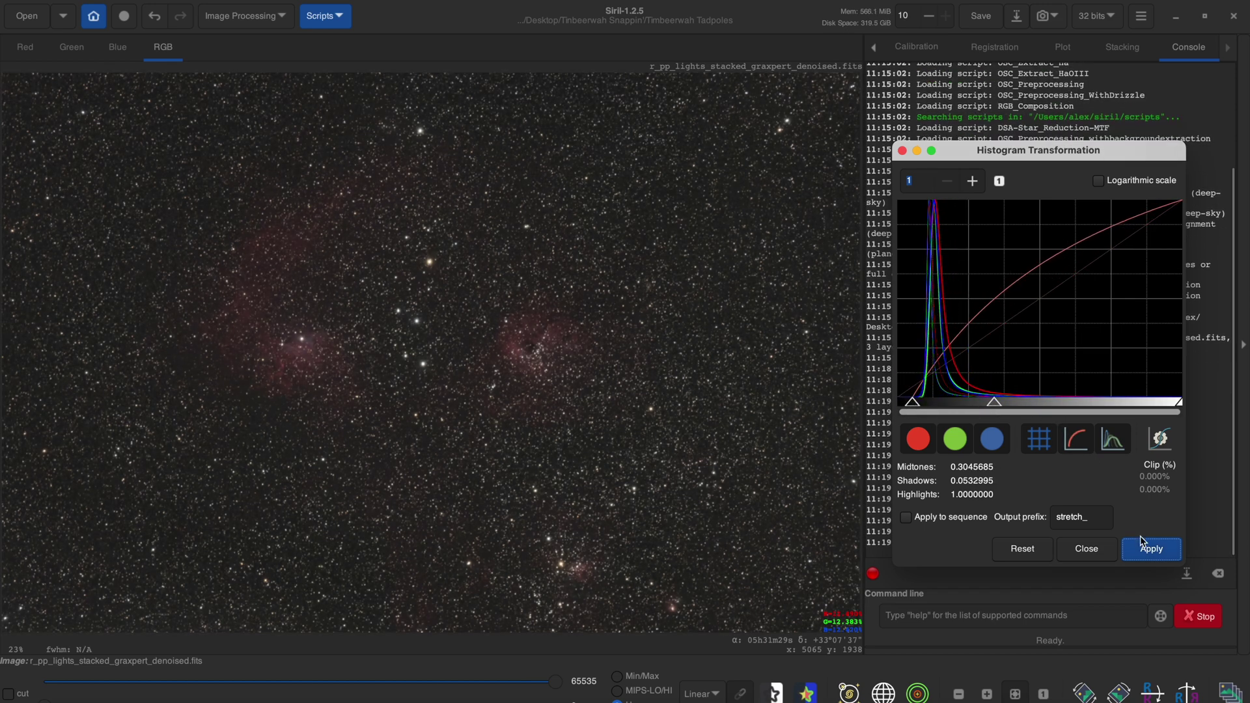
pyautogui.click(1141, 545)
# Finish with passes at midtones 0.360, 0.383 and 0.459, raising the black point each time.
pyautogui.moveTo(1037, 403); pyautogui.dragTo(1002, 407)
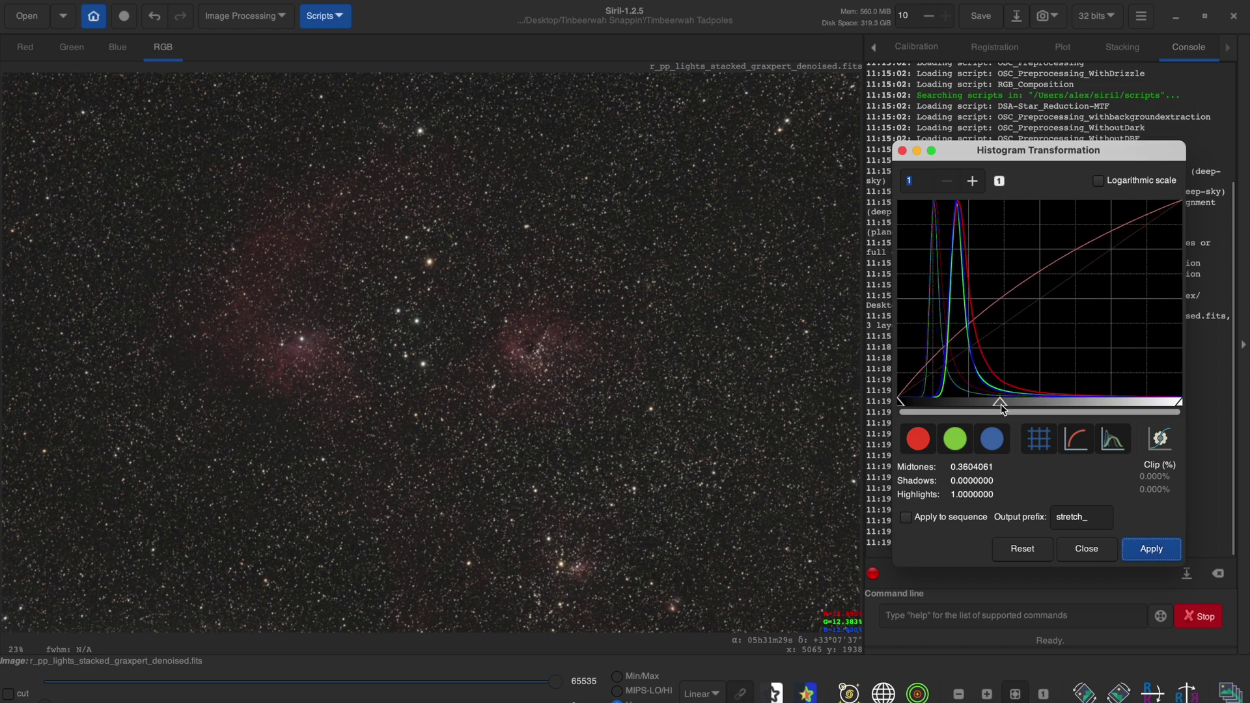
pyautogui.moveTo(901, 402); pyautogui.dragTo(910, 402)
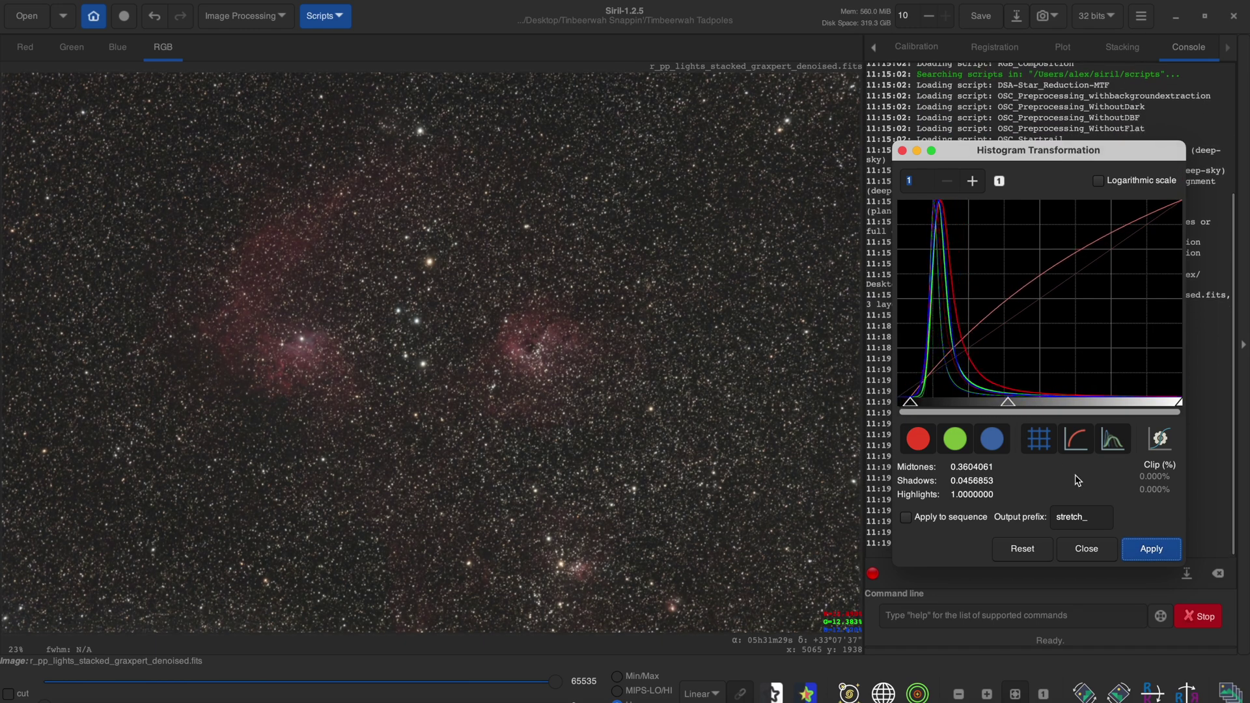
pyautogui.click(1150, 549)
pyautogui.moveTo(1033, 404); pyautogui.dragTo(1011, 404)
pyautogui.moveTo(901, 402); pyautogui.dragTo(905, 404)
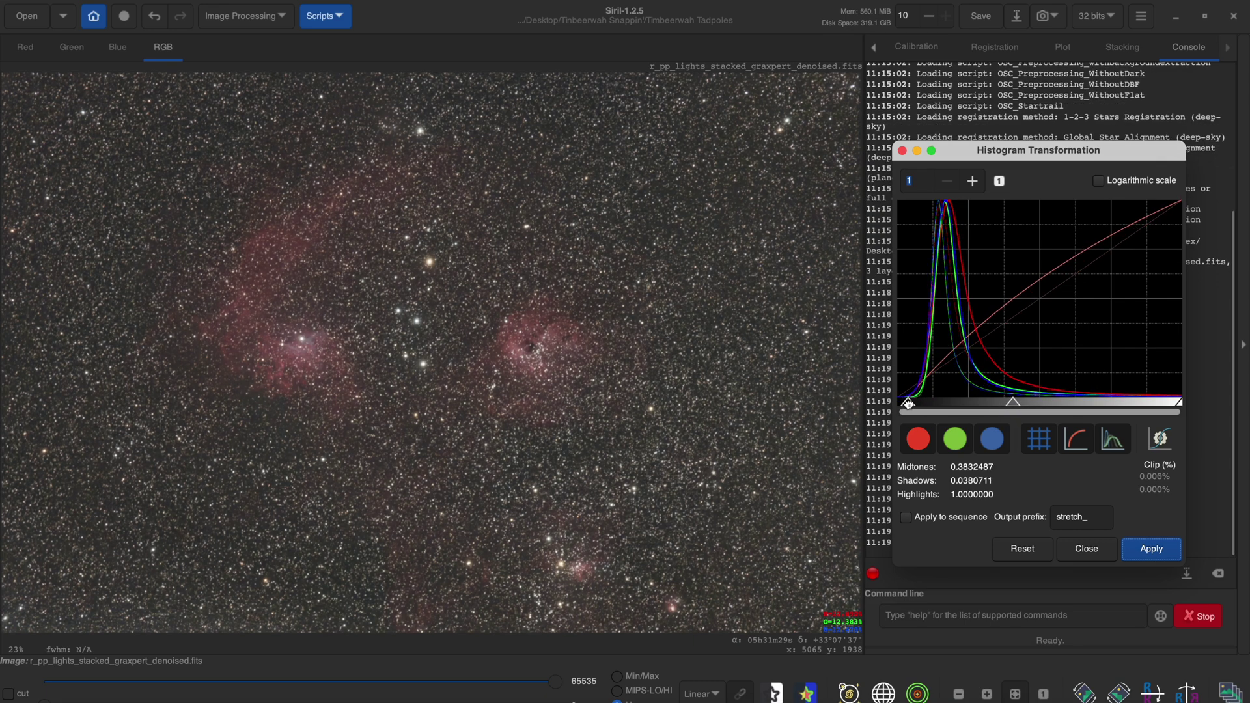
pyautogui.click(1151, 549)
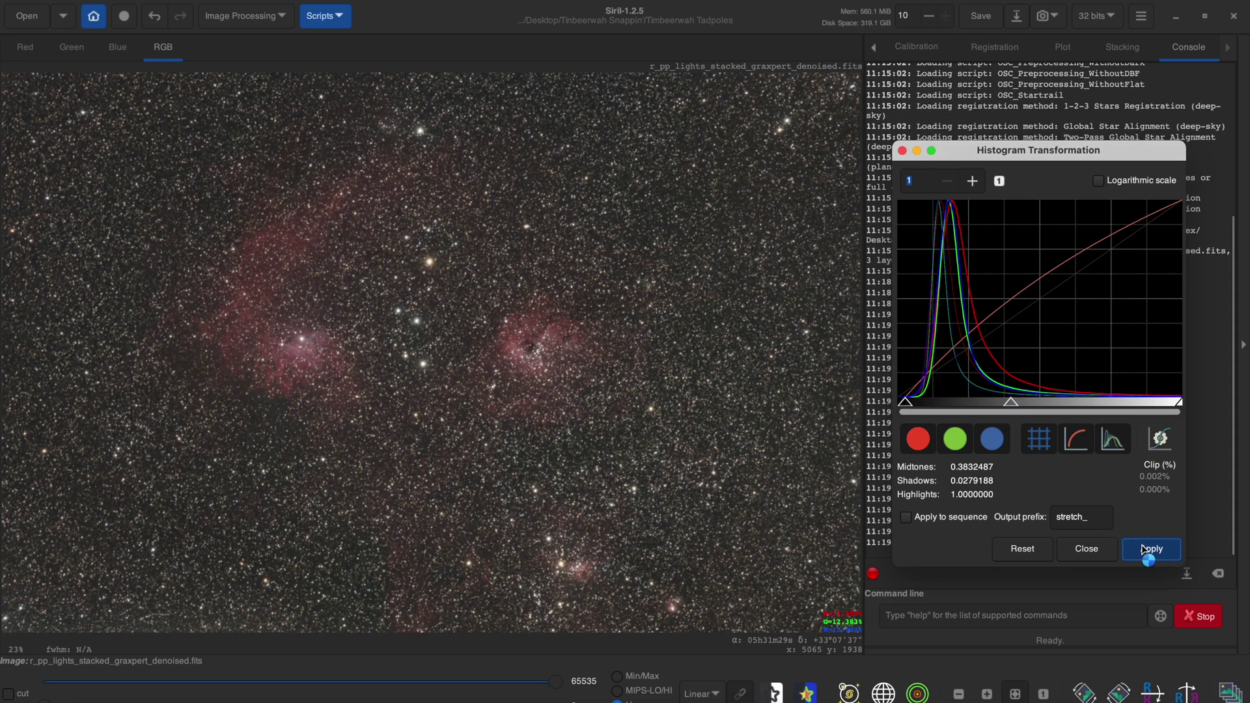
pyautogui.moveTo(1034, 403); pyautogui.dragTo(1029, 402)
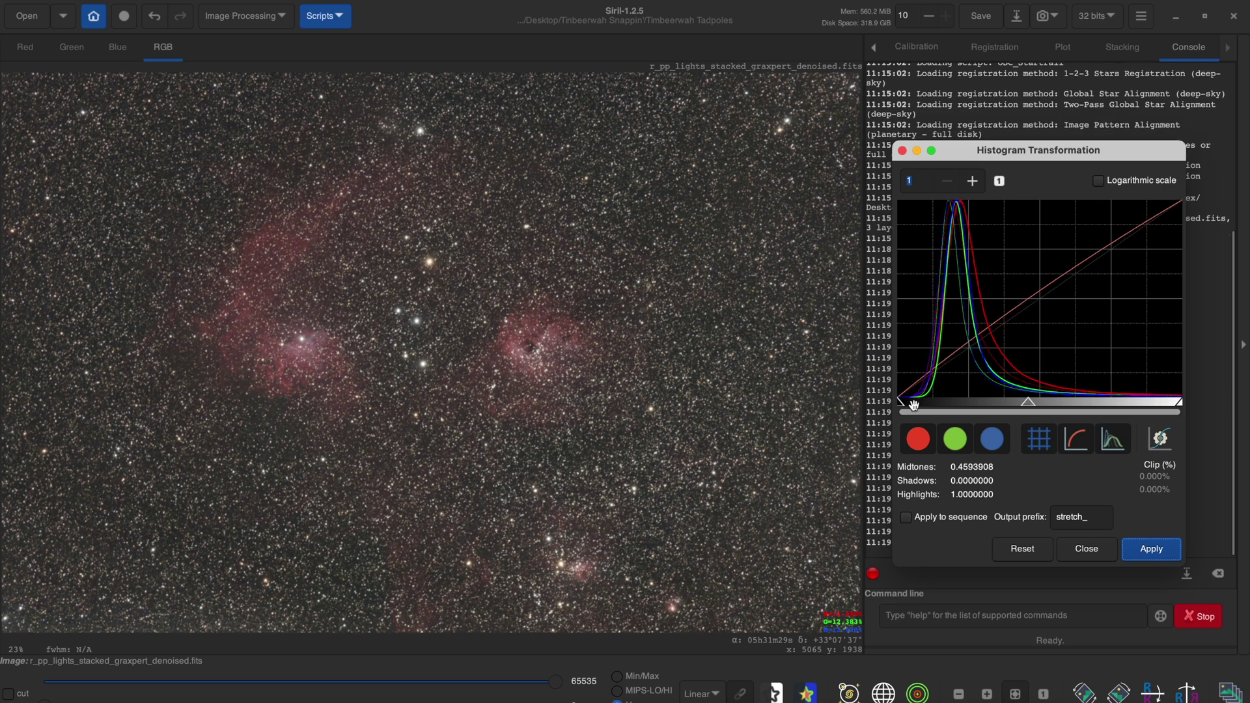
pyautogui.moveTo(904, 403); pyautogui.dragTo(912, 403)
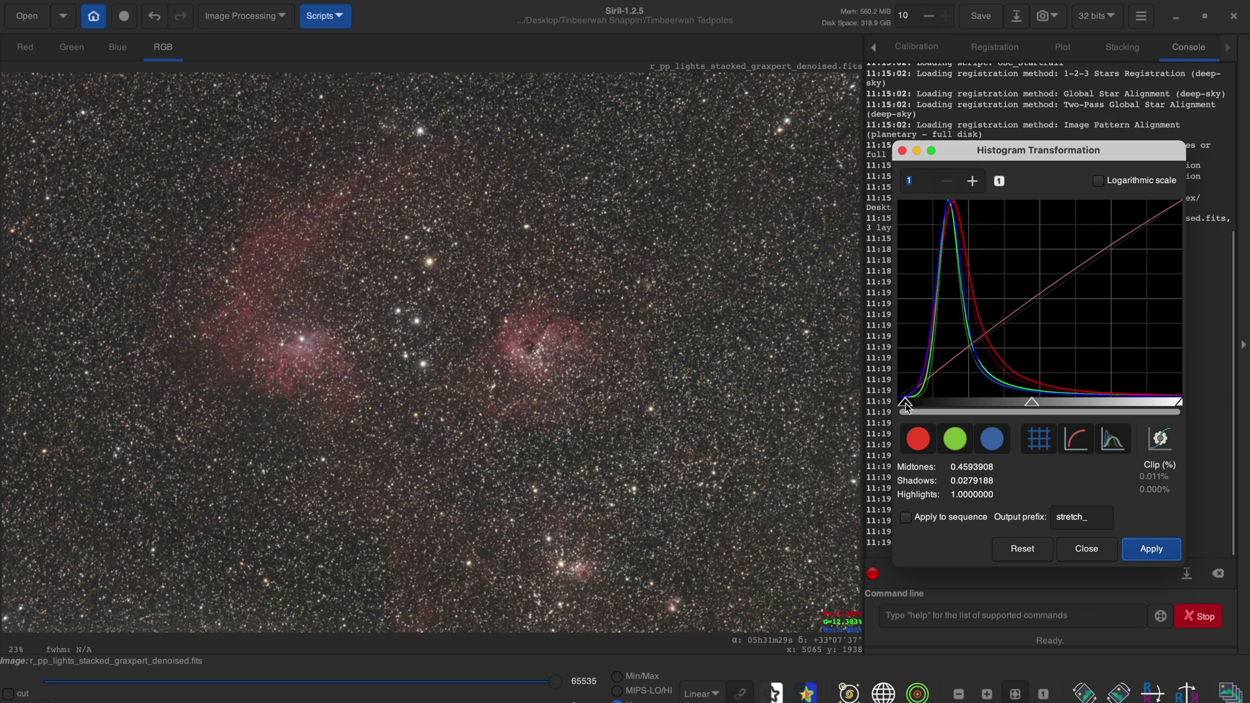
pyautogui.click(1151, 552)
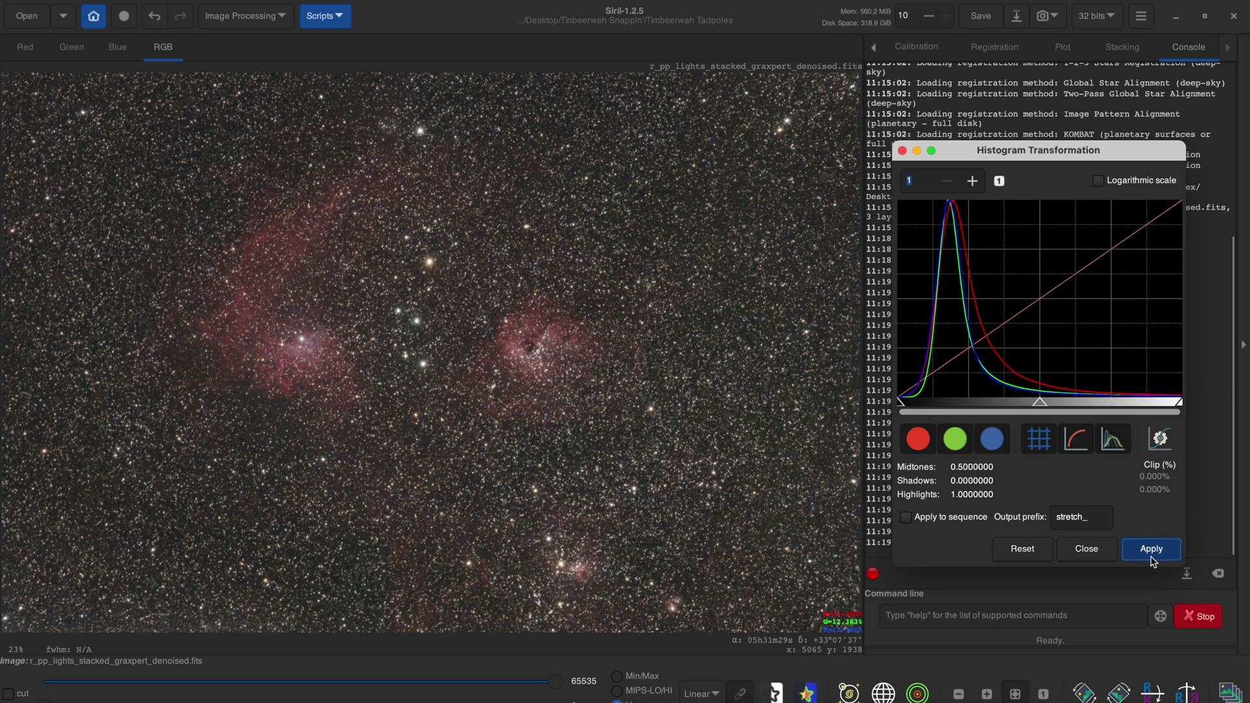
pyautogui.click(987, 694)
# Zoom and pan to inspect the Tadpoles nebulosity, fit the view, and close the histogram tool.
pyautogui.click(988, 695)
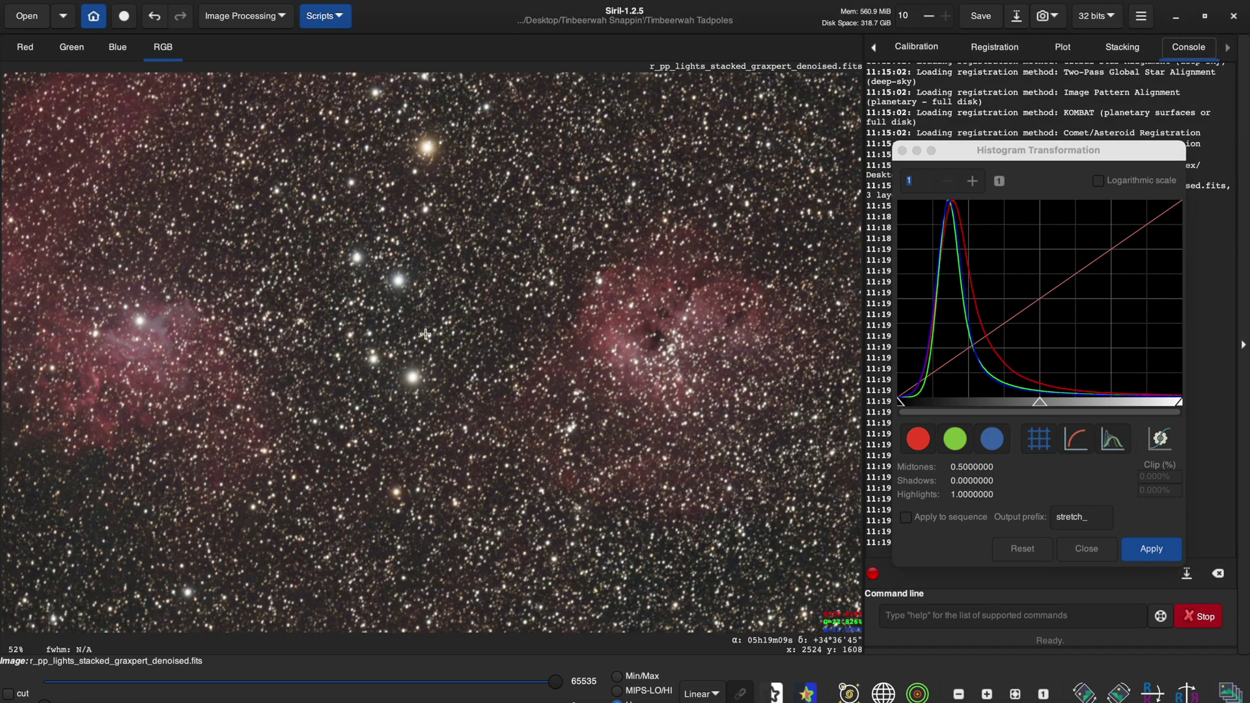
pyautogui.moveTo(426, 334); pyautogui.dragTo(525, 362)
pyautogui.moveTo(245, 356); pyautogui.dragTo(391, 343)
pyautogui.moveTo(395, 229); pyautogui.dragTo(408, 362)
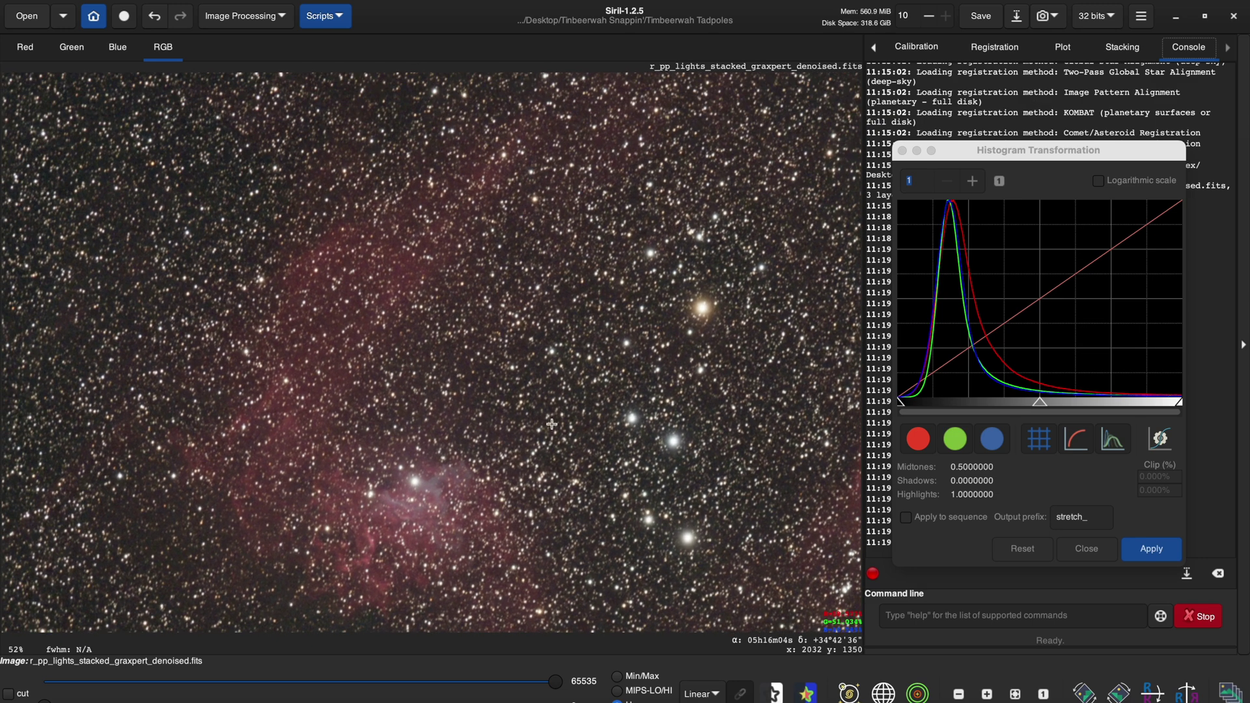
pyautogui.moveTo(581, 453); pyautogui.dragTo(352, 358)
pyautogui.moveTo(652, 456); pyautogui.dragTo(499, 376)
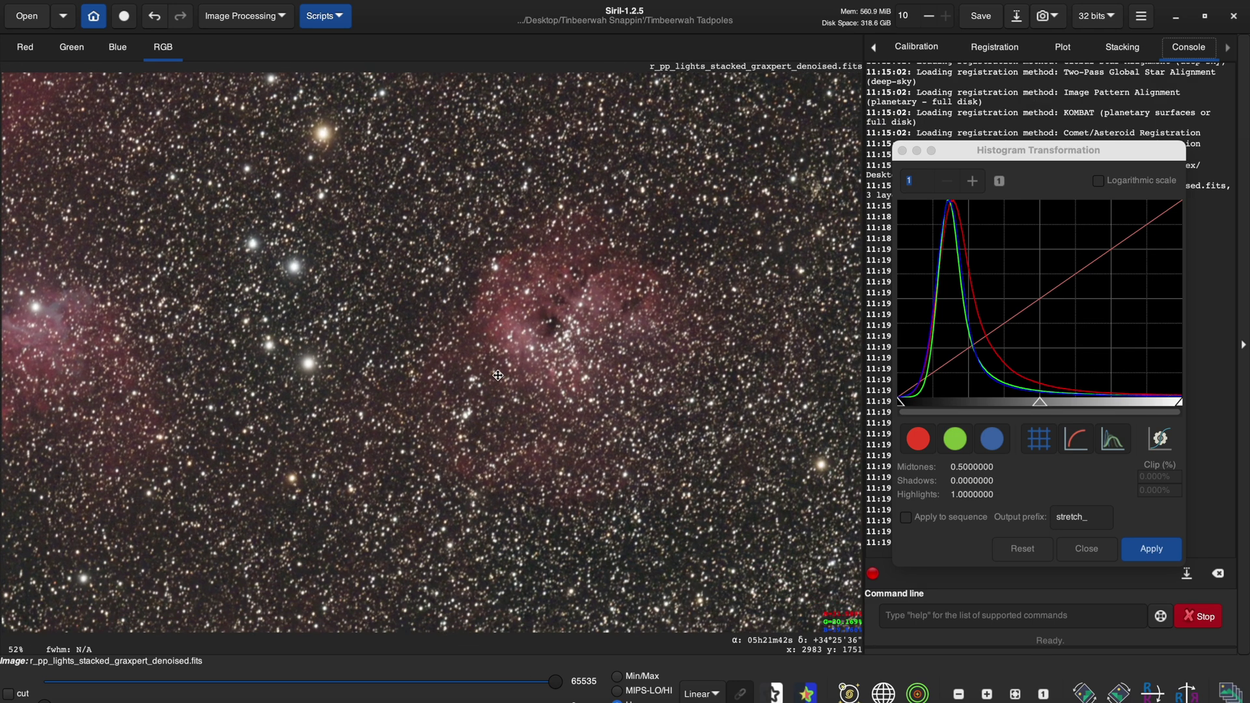
pyautogui.click(1014, 694)
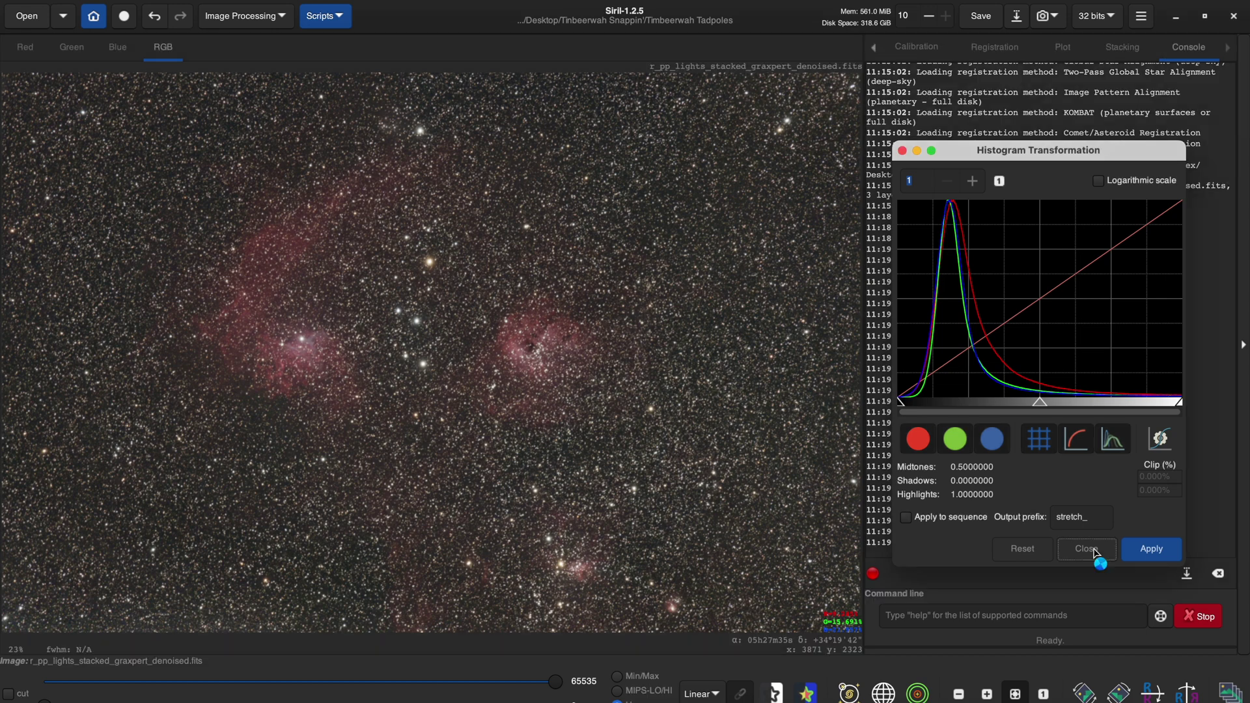
pyautogui.click(1089, 550)
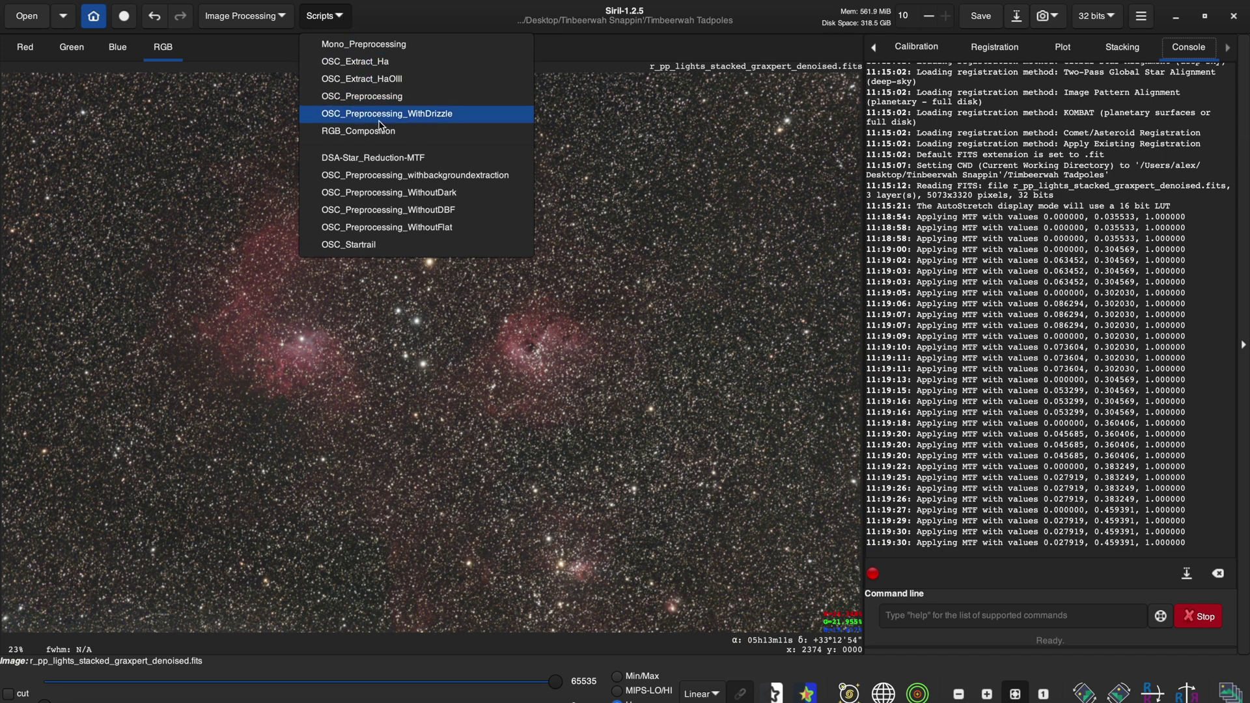
# Run the DSA-Star_Reduction-MTF script to produce reducedStars_final.fit.
pyautogui.click(368, 157)
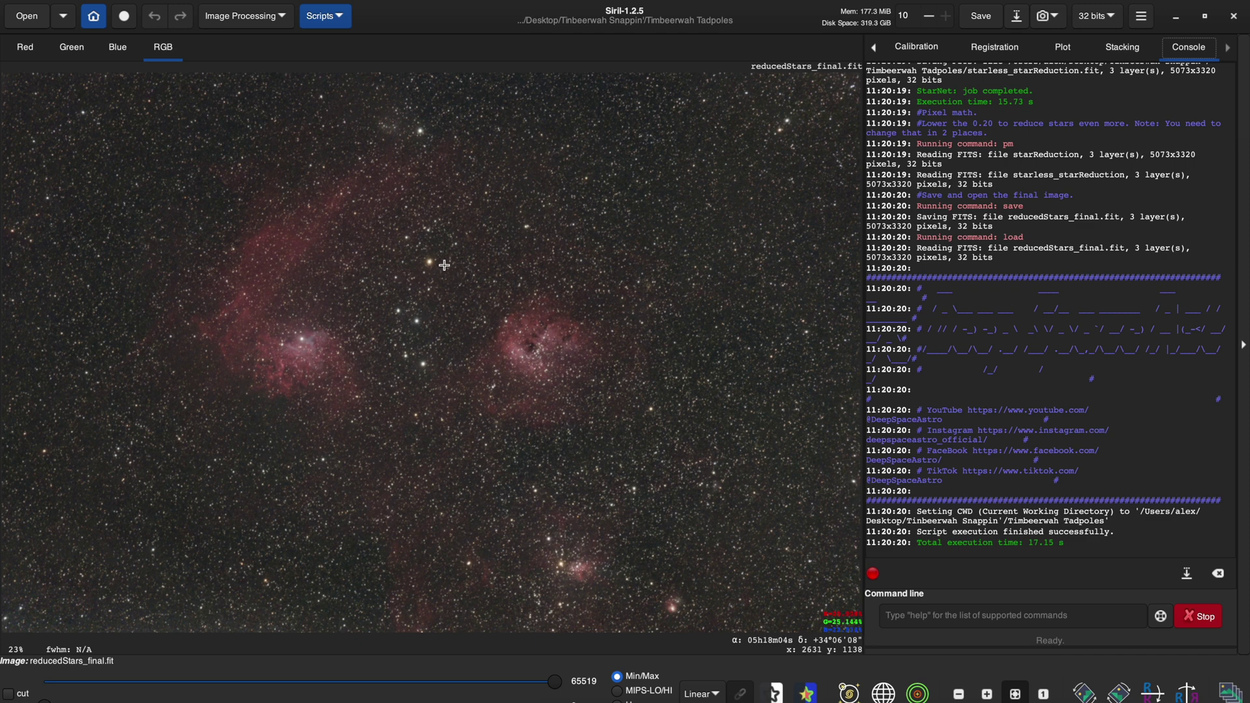
# Autostretch the star-reduced image with Histogram Transformation.
pyautogui.click(246, 16)
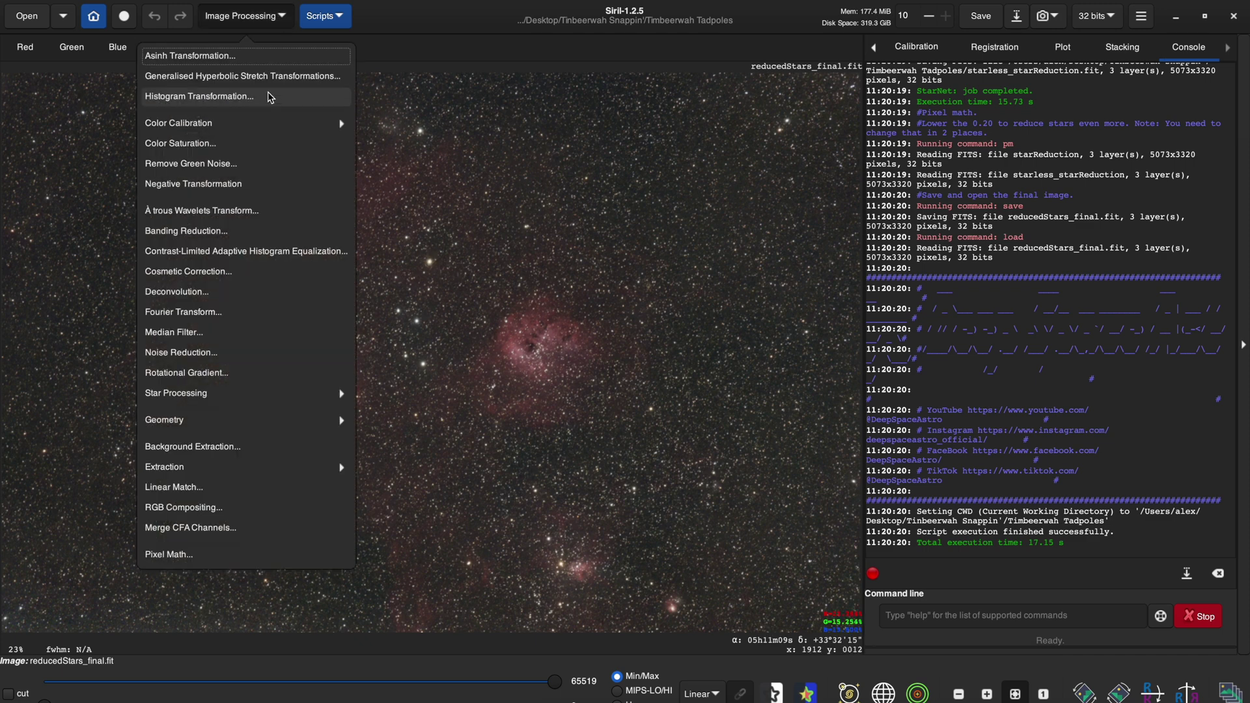
pyautogui.click(256, 97)
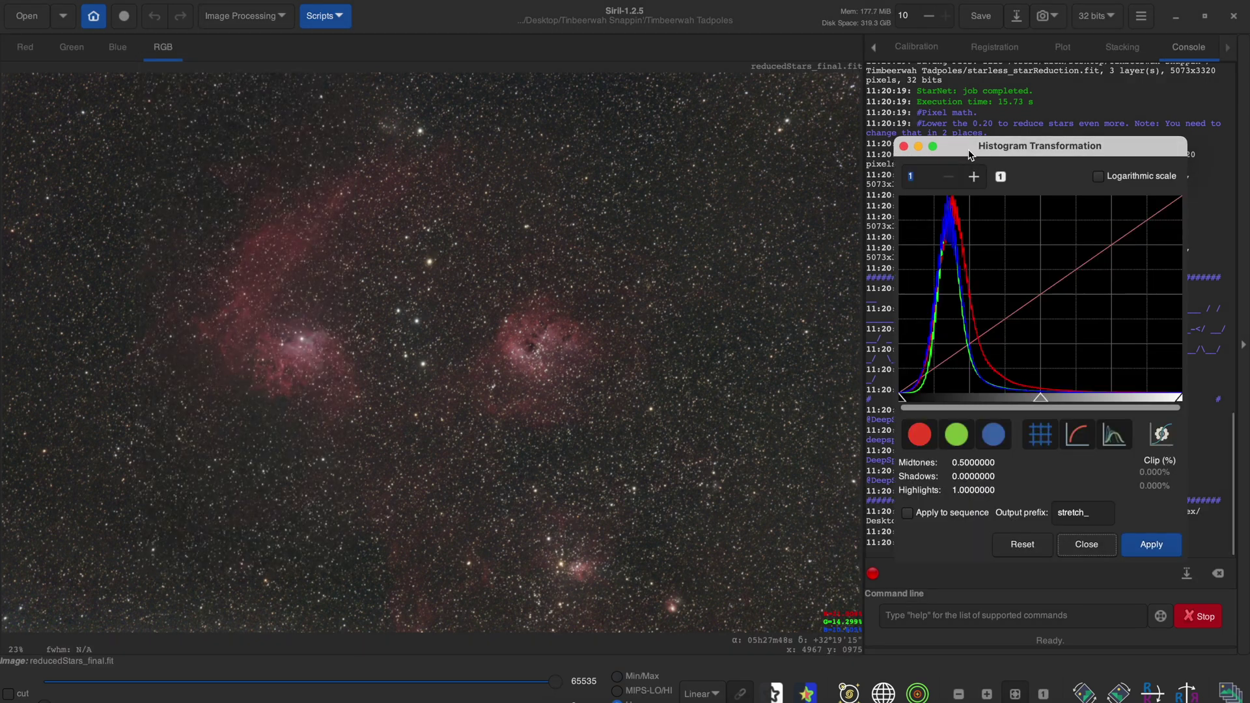
pyautogui.click(1146, 541)
# Save it as 16-bit TIFF reducedStars_final.tif and open it in Photoshop.
pyautogui.click(1018, 18)
pyautogui.click(869, 564)
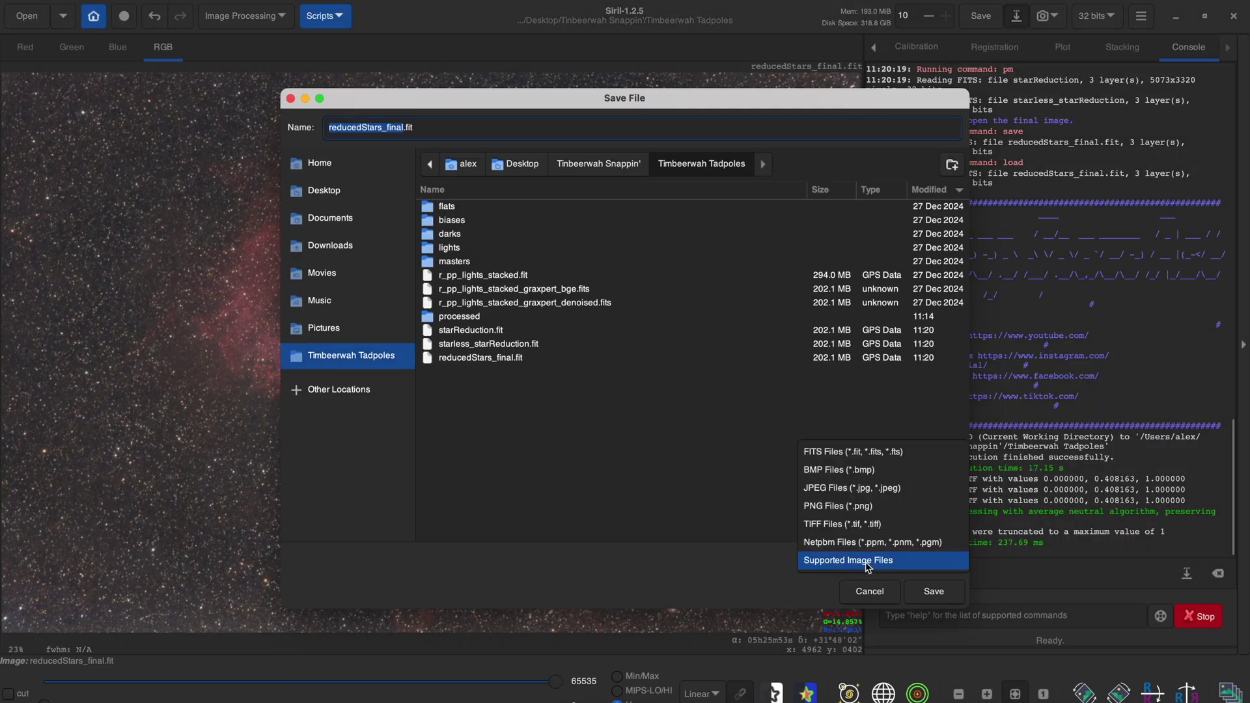
pyautogui.click(850, 529)
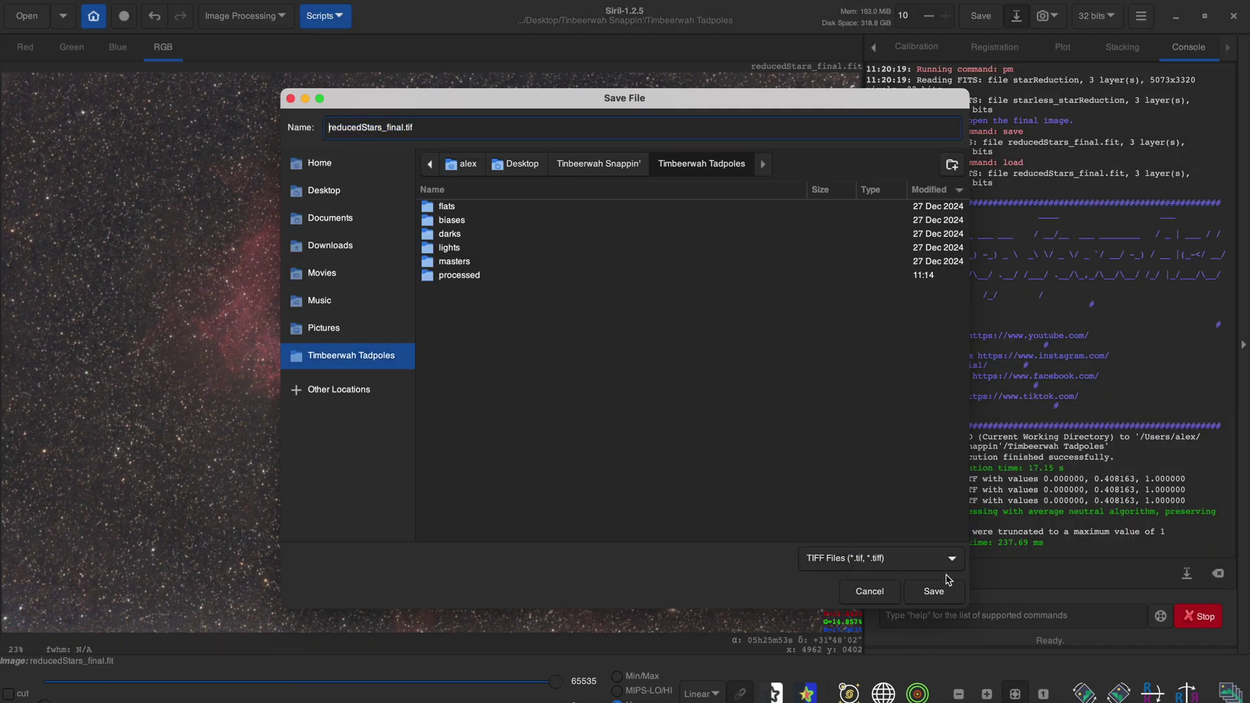
pyautogui.click(938, 596)
pyautogui.click(568, 320)
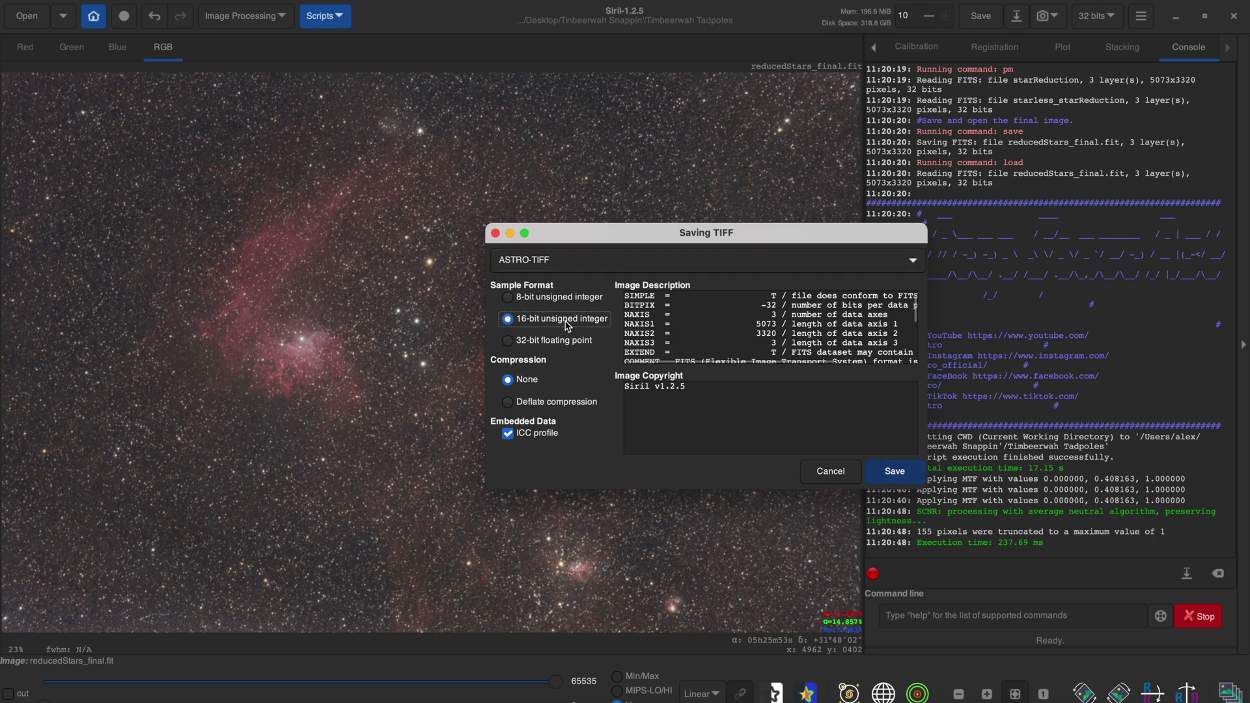
pyautogui.click(894, 472)
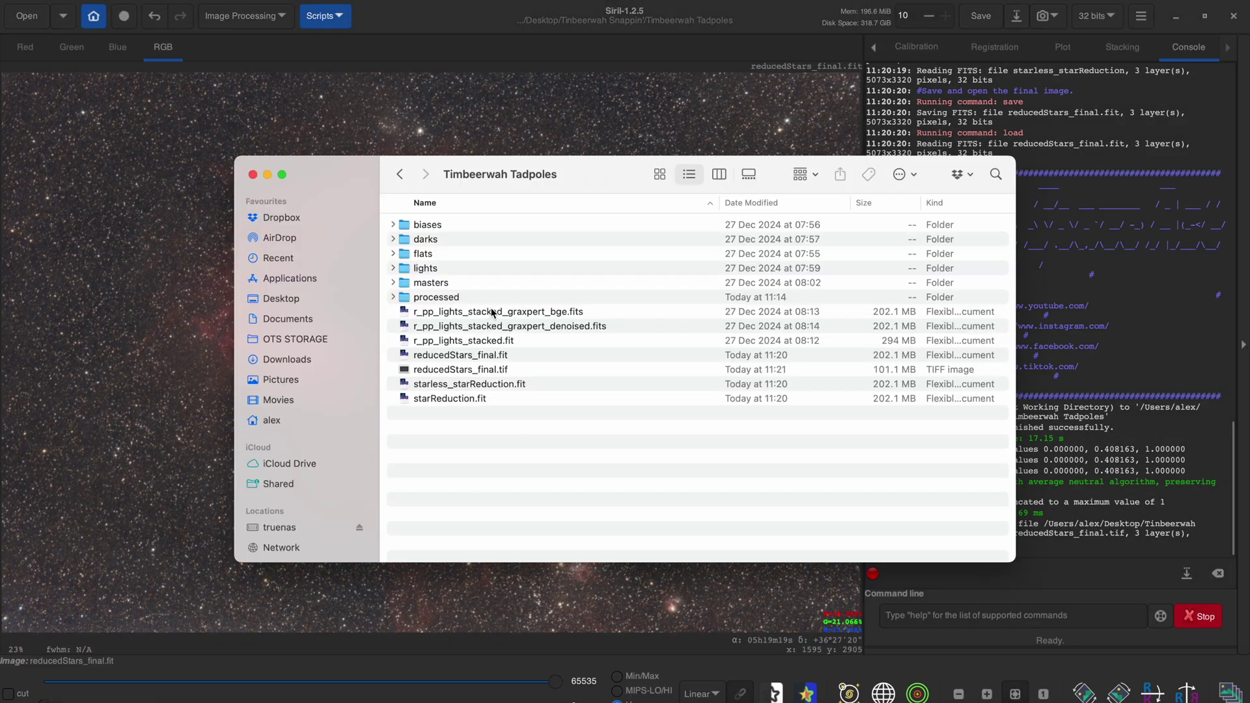
pyautogui.doubleClick(462, 369)
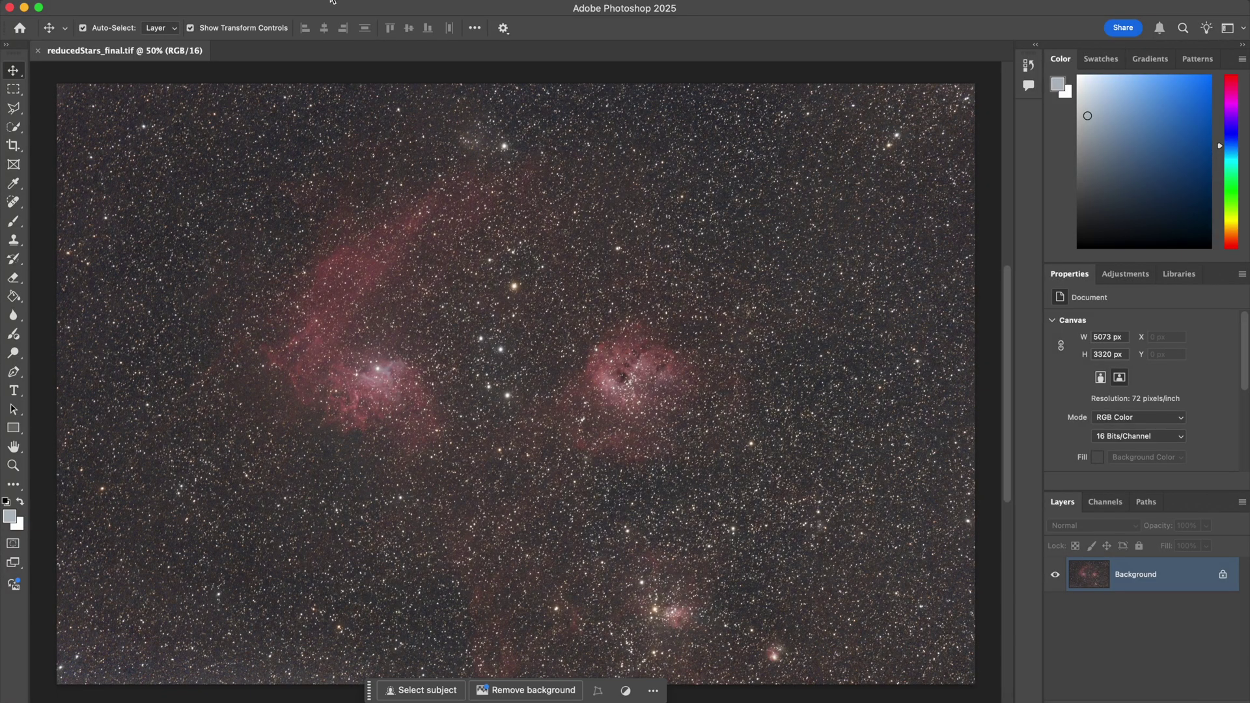
# Launch the Camera Raw Filter on reducedStars_final.tif and inspect the star field.
pyautogui.click(351, 7)
pyautogui.click(384, 102)
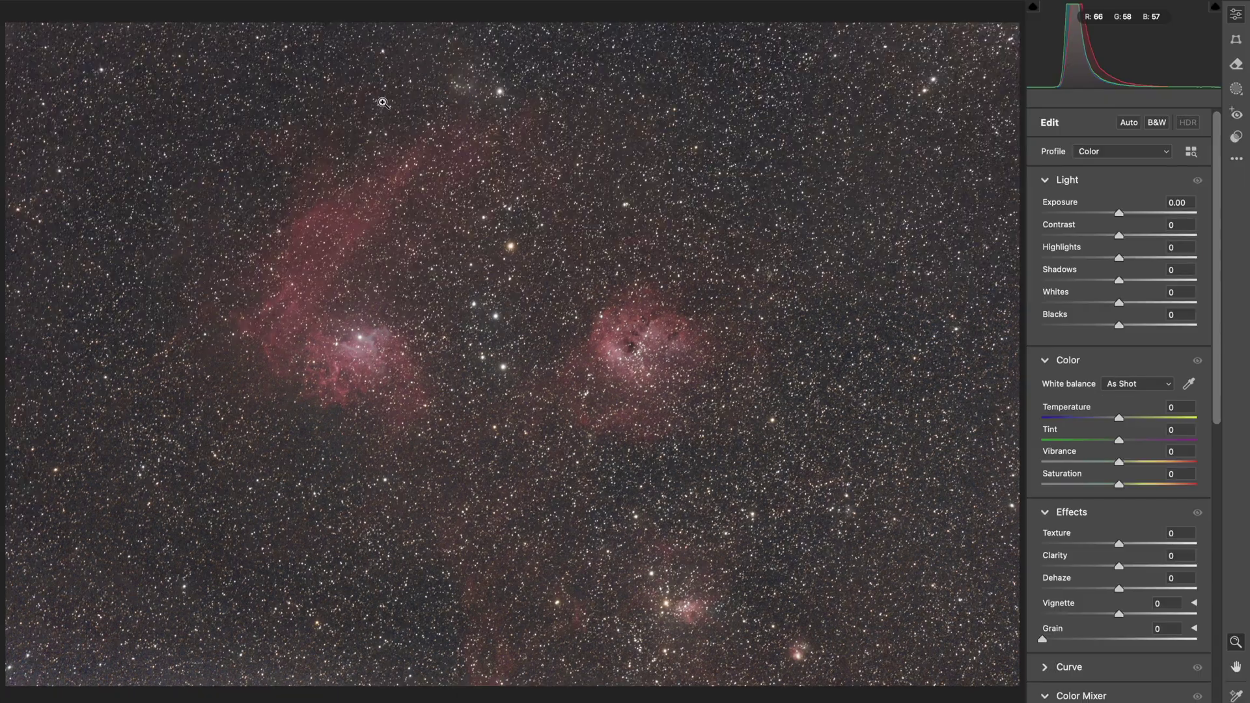
pyautogui.click(501, 311)
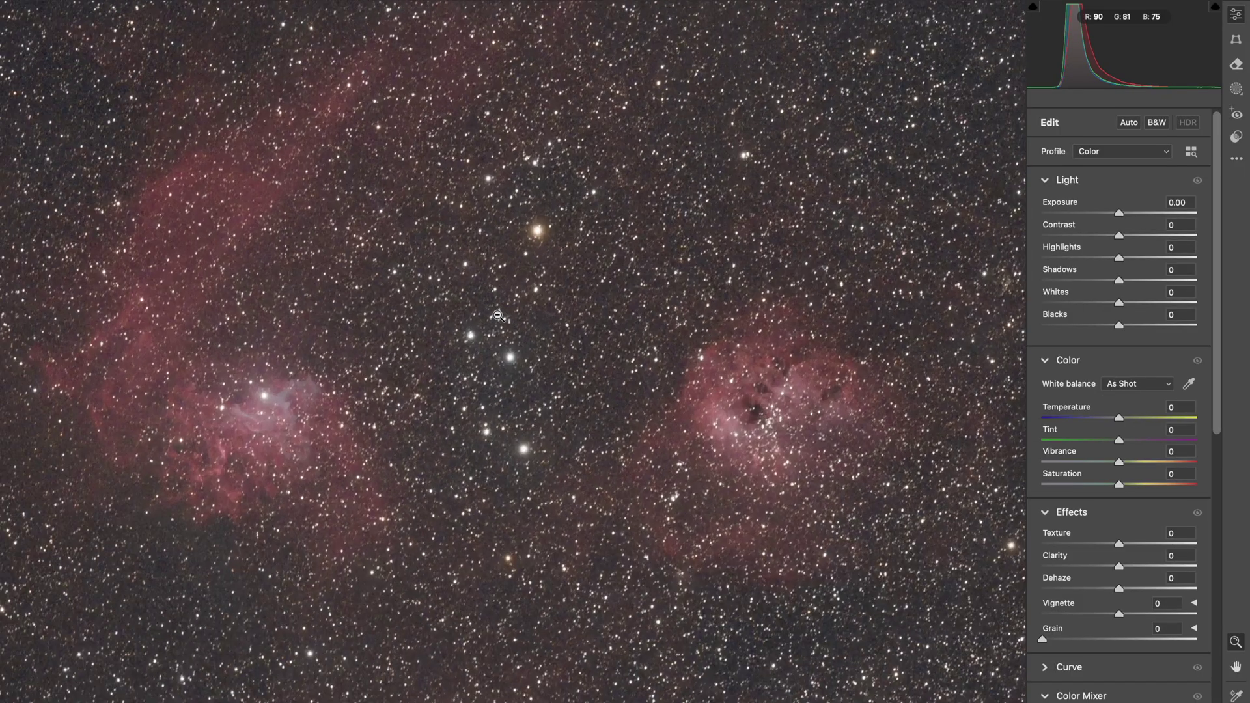
pyautogui.click(459, 372)
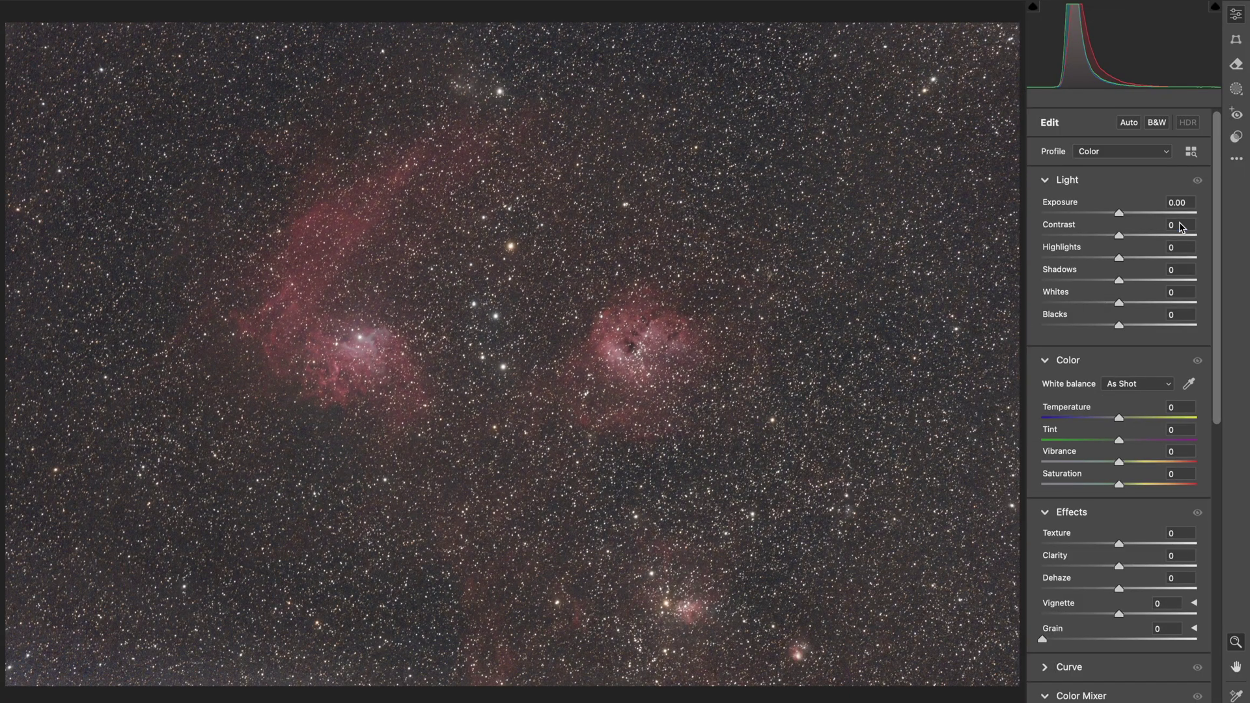
# Set Contrast +30, Whites +44, Exposure -0.15 and deeper Blacks, then apply the edits.
pyautogui.write('30')
pyautogui.press('Tab')
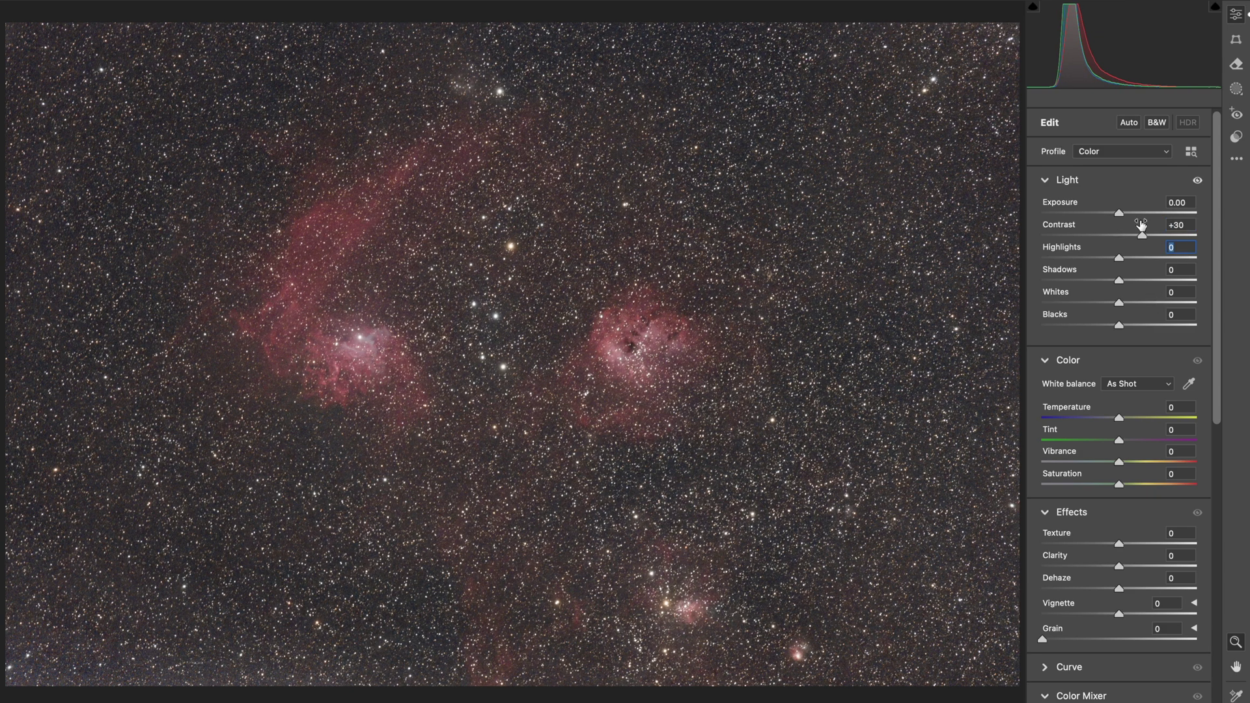
pyautogui.moveTo(1124, 304); pyautogui.dragTo(1153, 304)
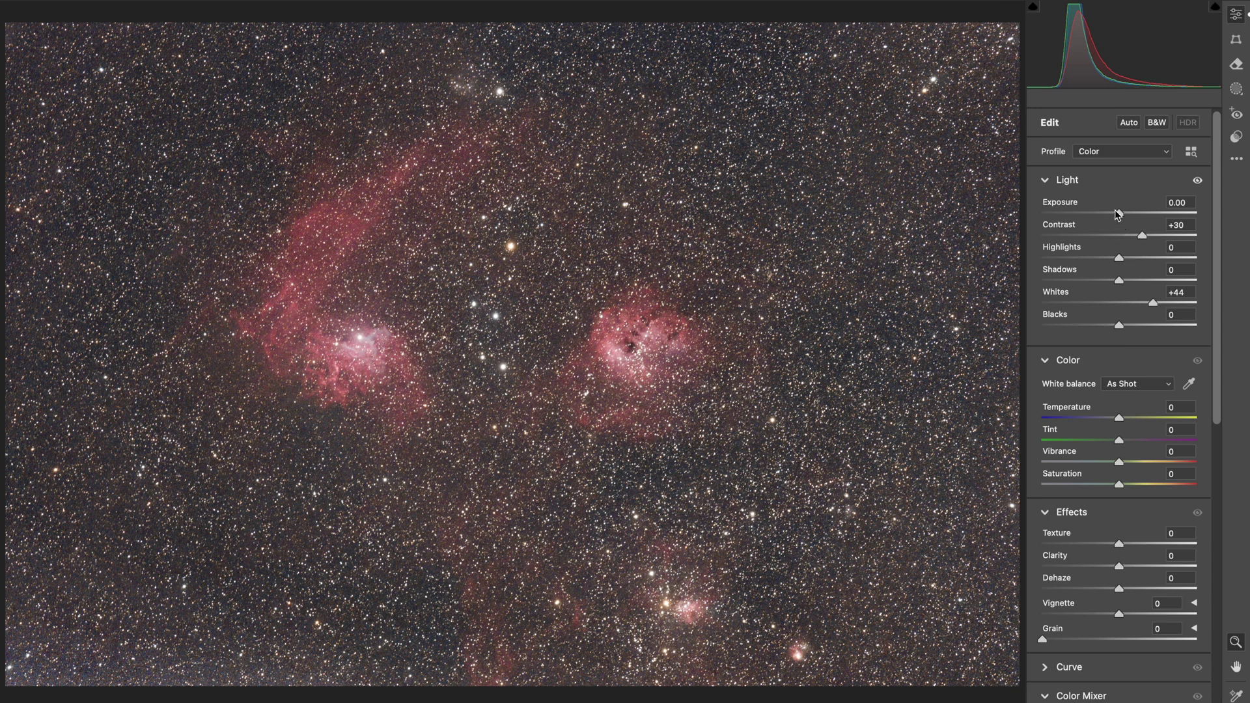
pyautogui.moveTo(1116, 213); pyautogui.dragTo(1114, 213)
pyautogui.moveTo(1121, 329); pyautogui.dragTo(1103, 328)
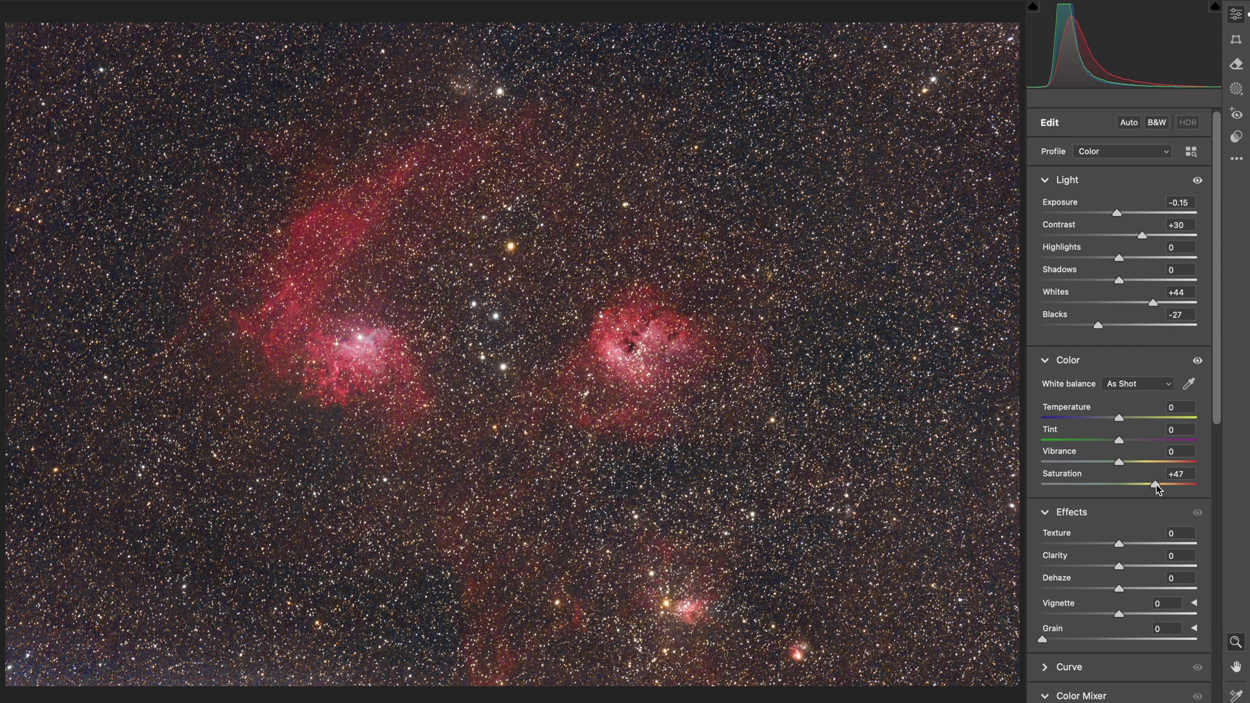
pyautogui.click(350, 341)
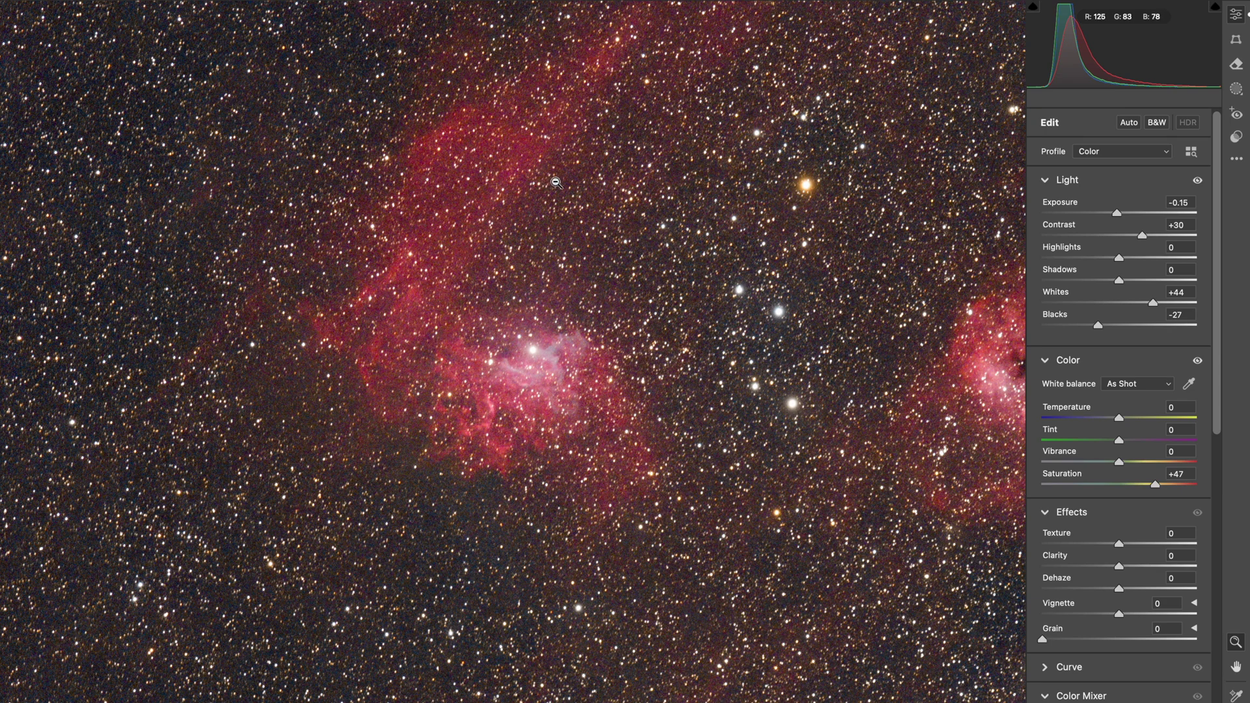
pyautogui.click(557, 206)
pyautogui.press('Return')
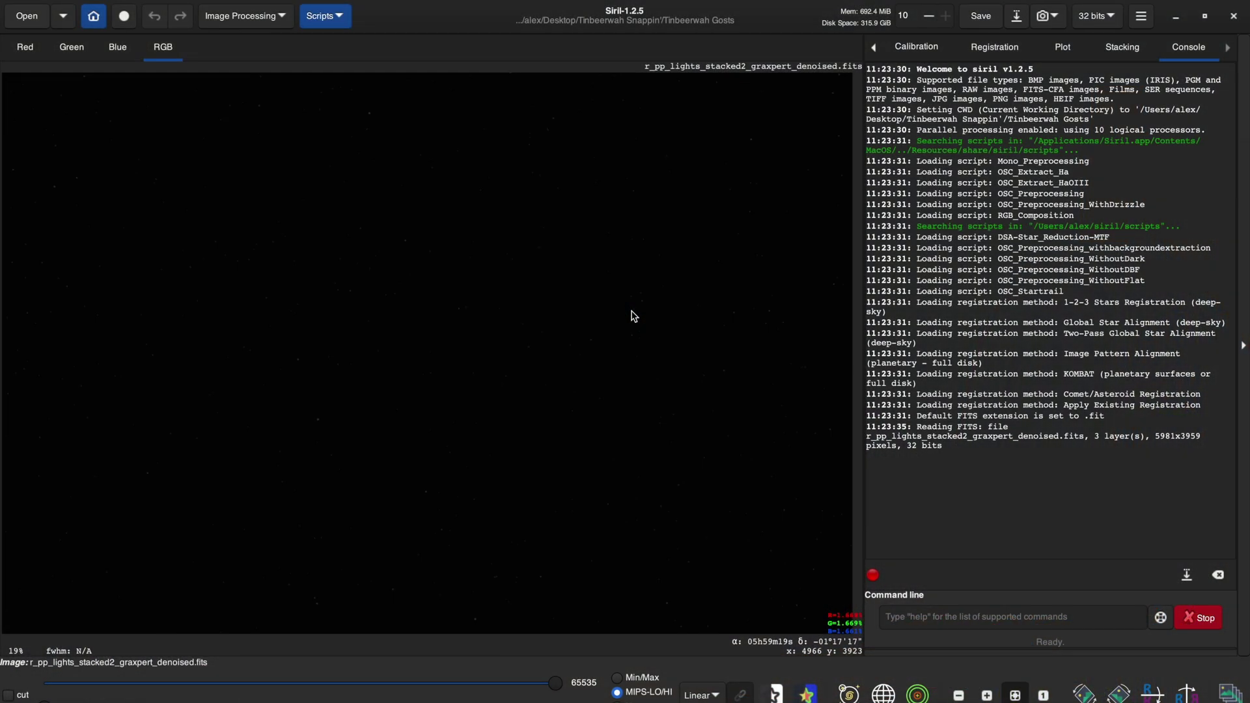
# Open Histogram Transformation and apply a strong first midtones stretch.
pyautogui.click(281, 18)
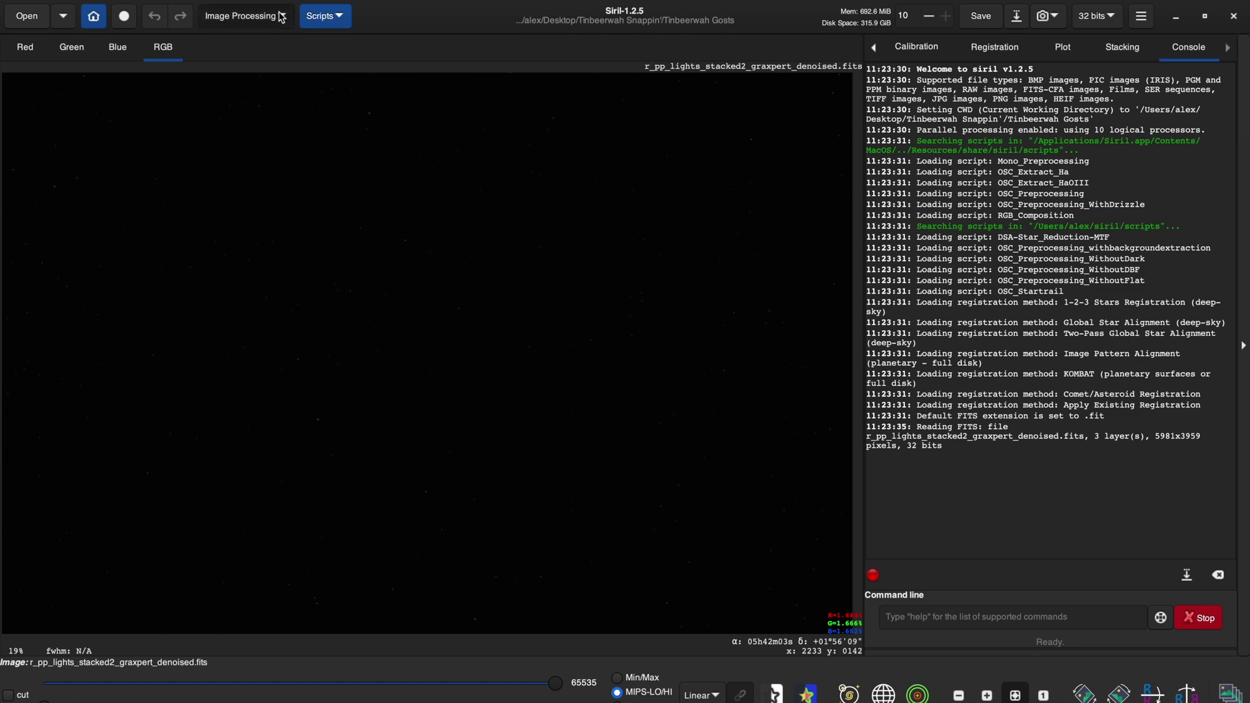
pyautogui.click(256, 99)
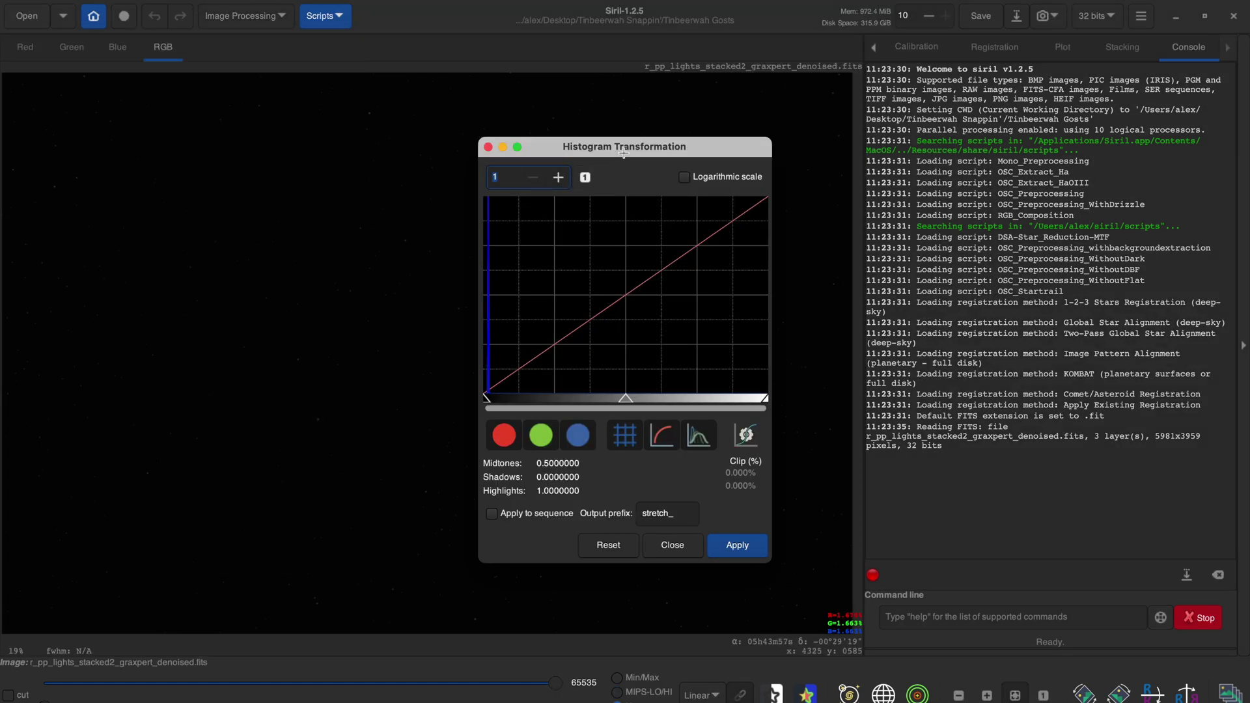
pyautogui.moveTo(619, 147); pyautogui.dragTo(957, 155)
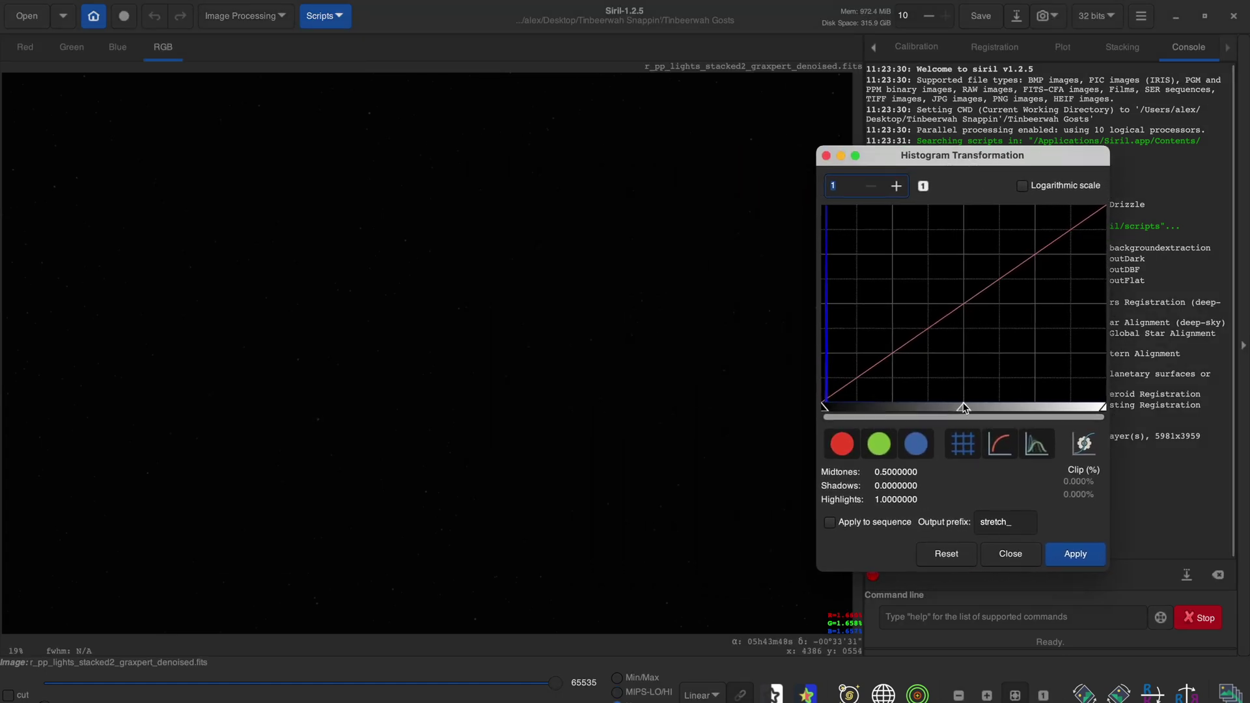
pyautogui.moveTo(963, 408); pyautogui.dragTo(839, 408)
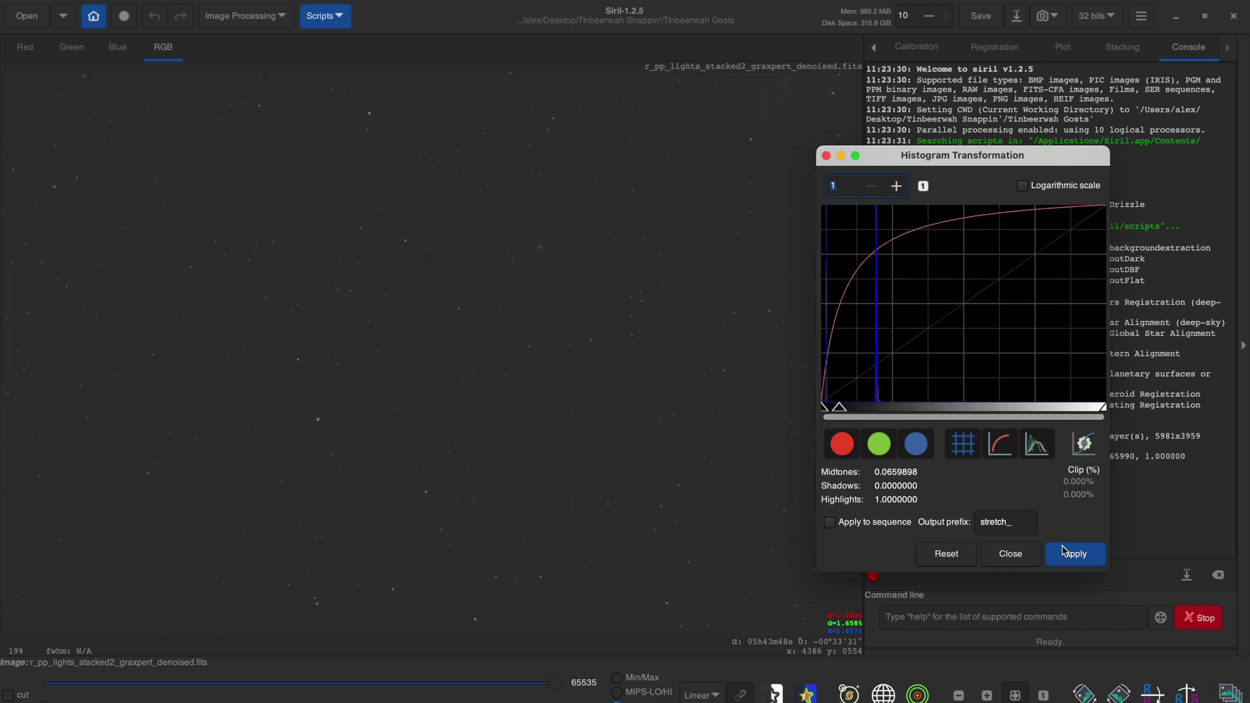
pyautogui.click(1076, 554)
# Apply two more passes, pulling the midtones down and raising the shadows point.
pyautogui.moveTo(963, 407); pyautogui.dragTo(865, 407)
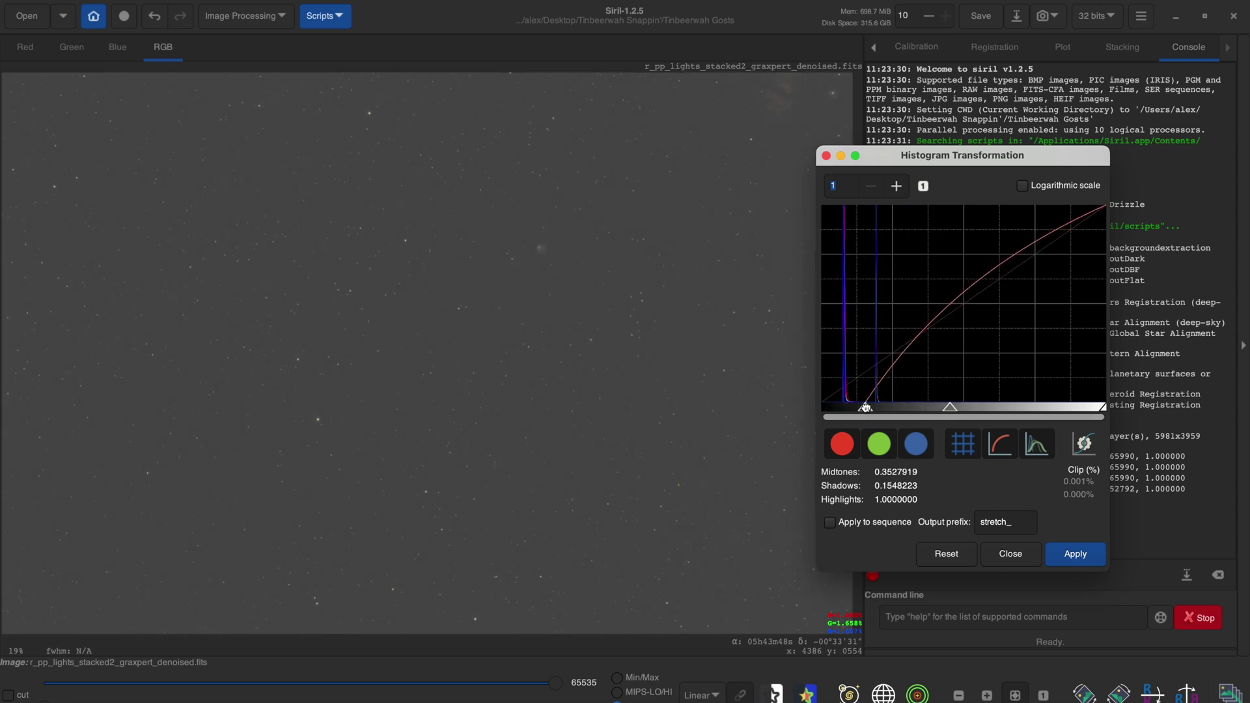
pyautogui.moveTo(949, 408); pyautogui.dragTo(906, 407)
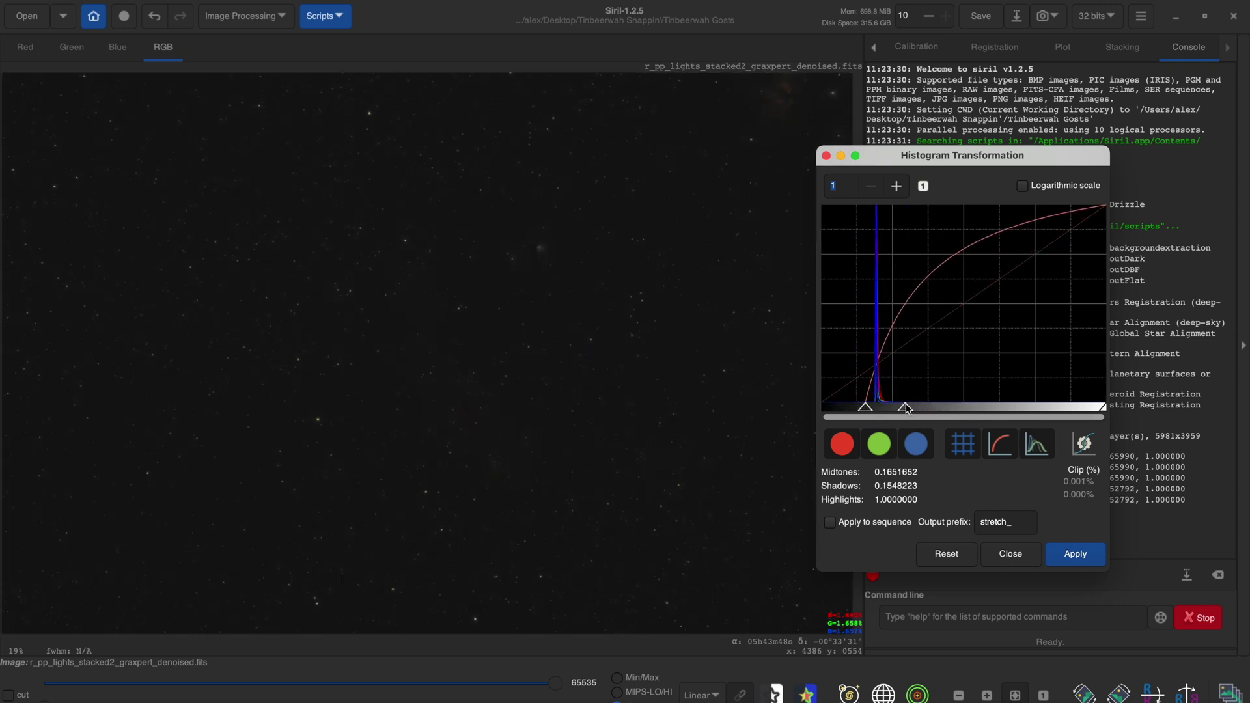
pyautogui.click(1075, 554)
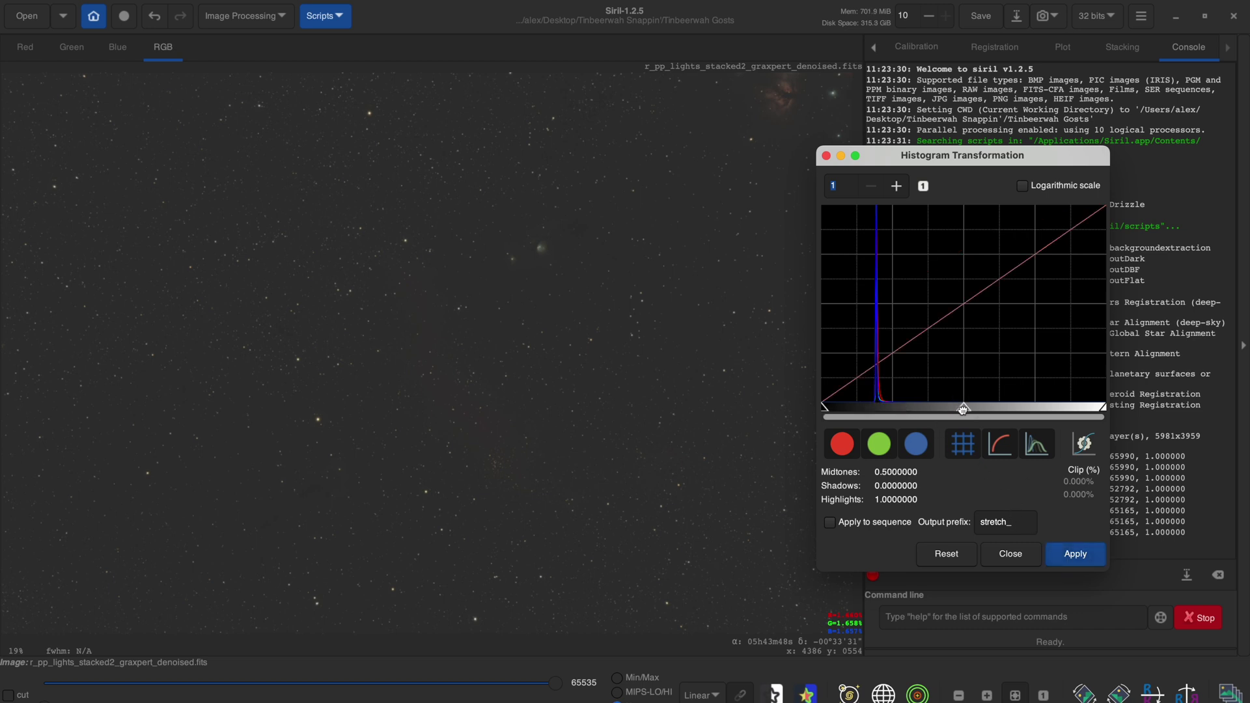
pyautogui.moveTo(963, 409); pyautogui.dragTo(903, 408)
pyautogui.moveTo(825, 407); pyautogui.dragTo(862, 407)
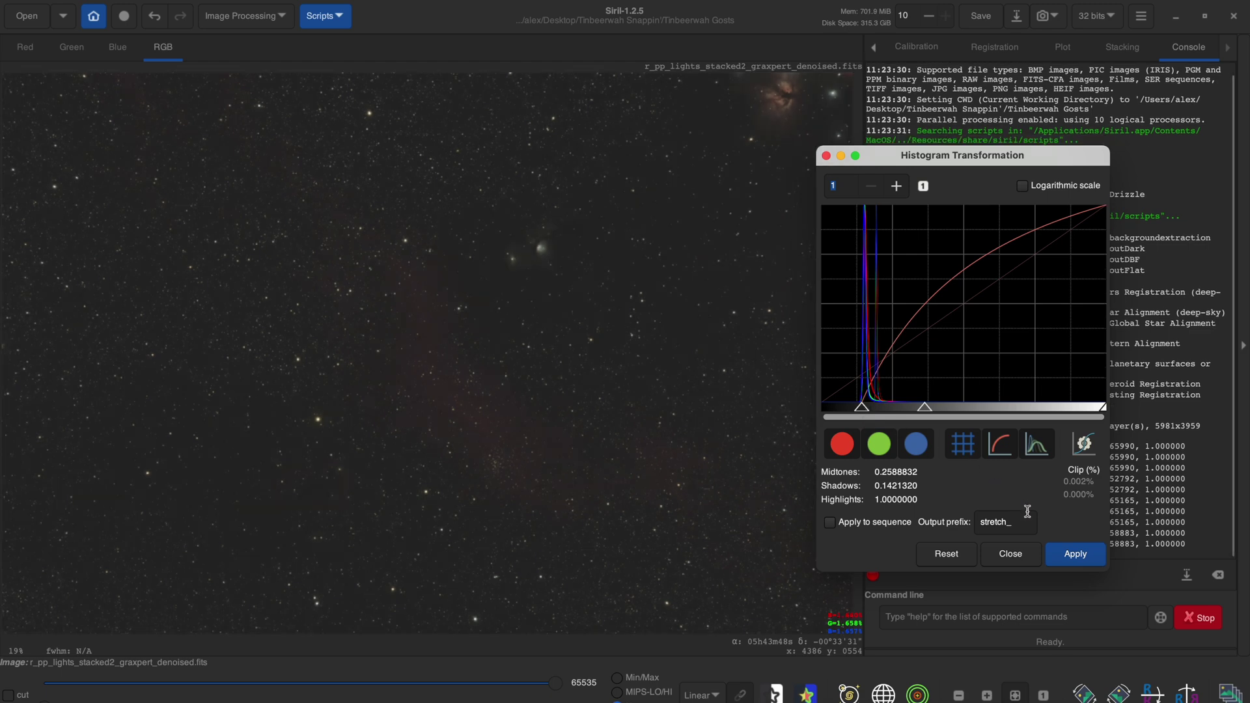
pyautogui.click(1076, 553)
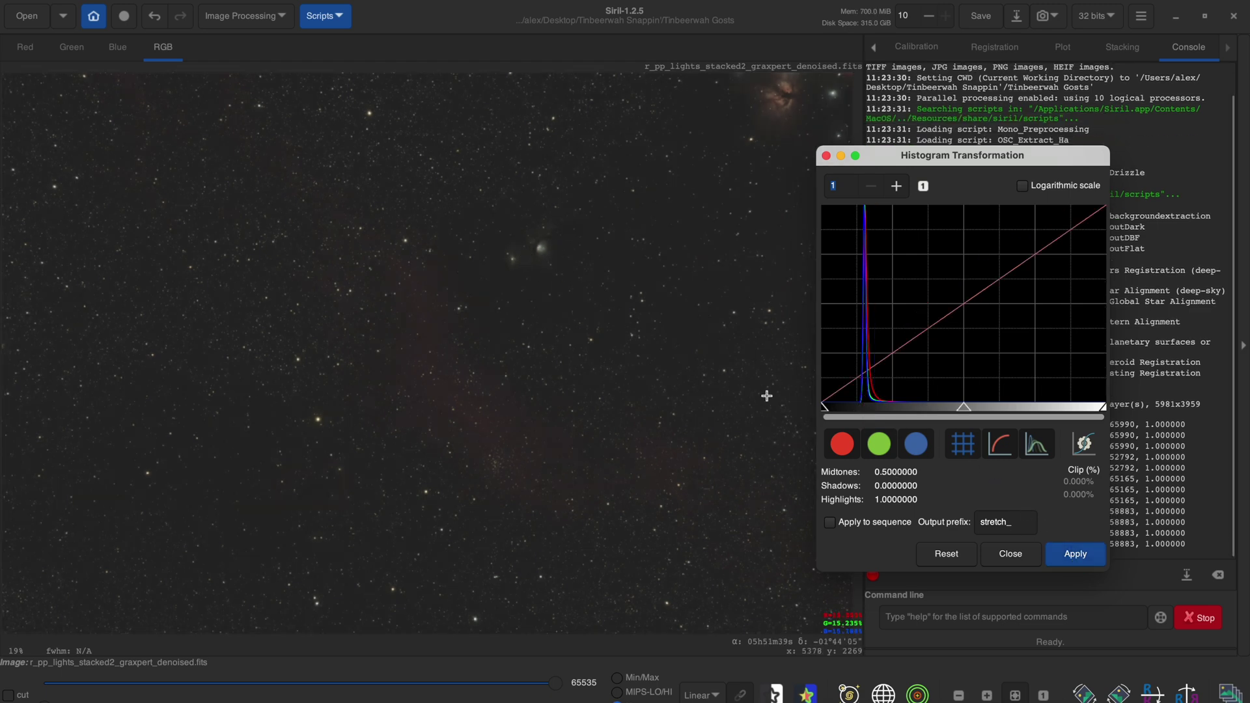
# Apply three further midtones passes with a small black-point lift, then close the tool.
pyautogui.moveTo(969, 414)
pyautogui.mouseDown()
pyautogui.moveTo(840, 408)
pyautogui.moveTo(854, 409)
pyautogui.mouseUp()
pyautogui.click(1075, 553)
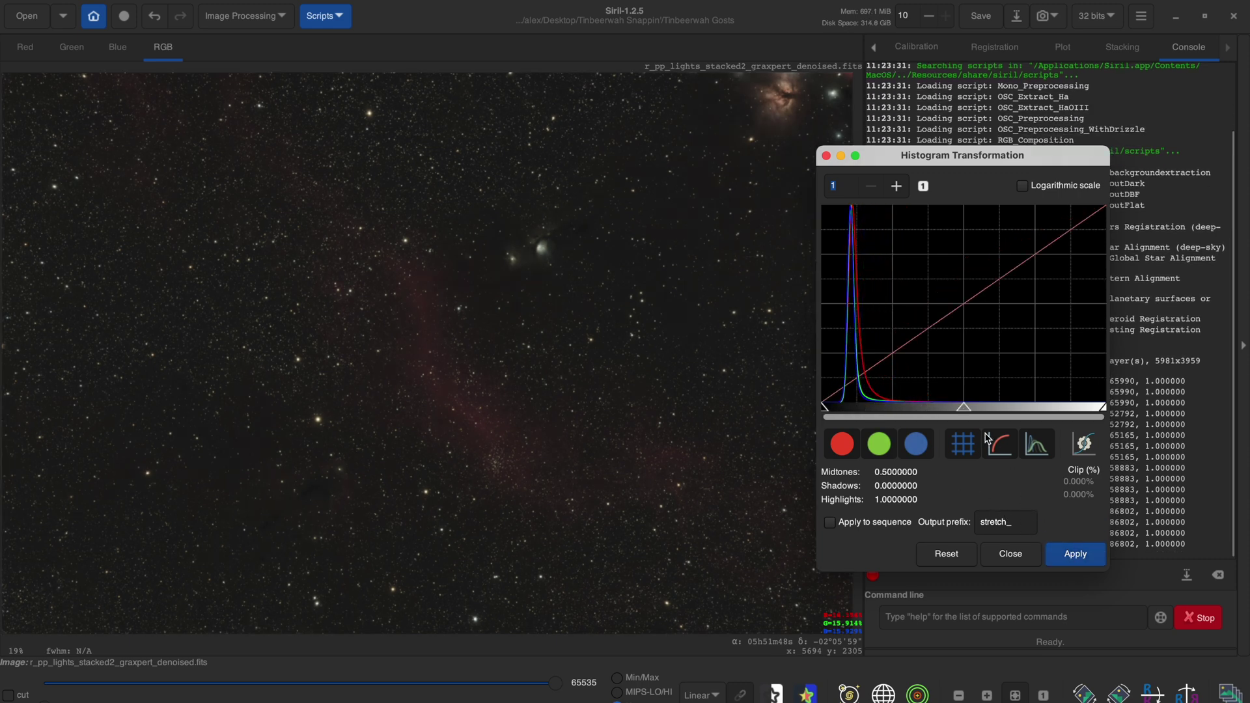
pyautogui.moveTo(962, 408); pyautogui.dragTo(835, 407)
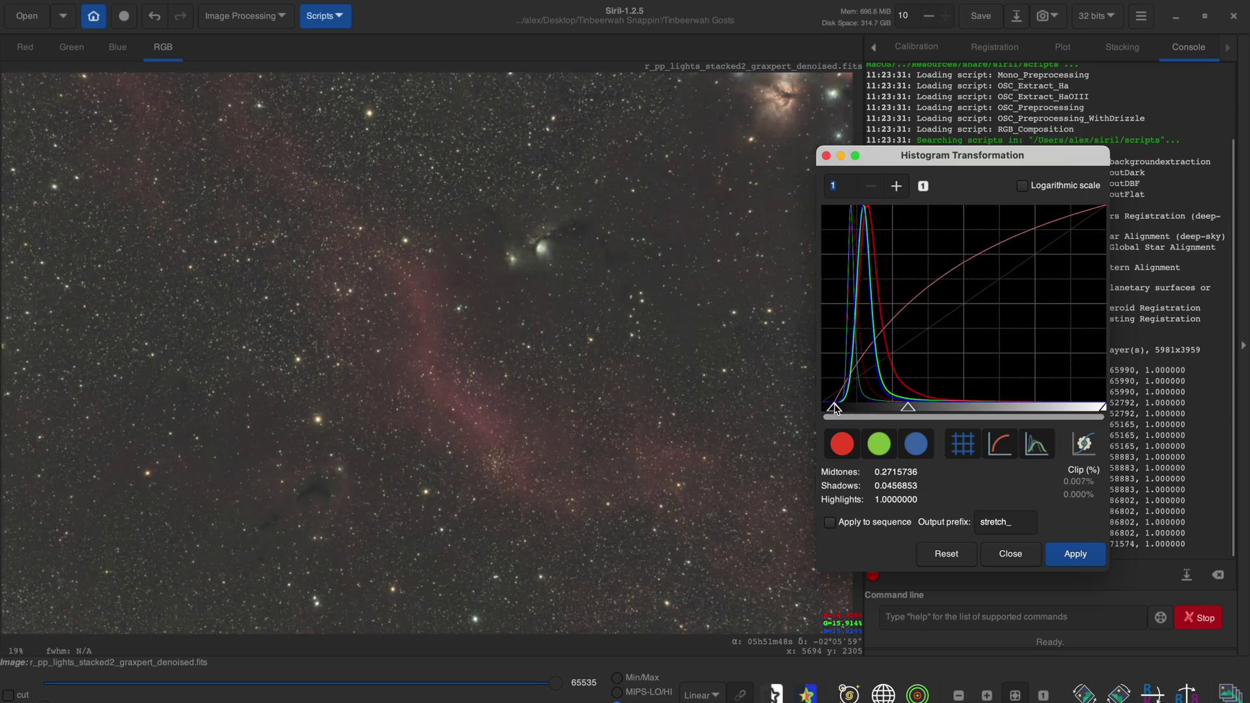
pyautogui.click(1075, 564)
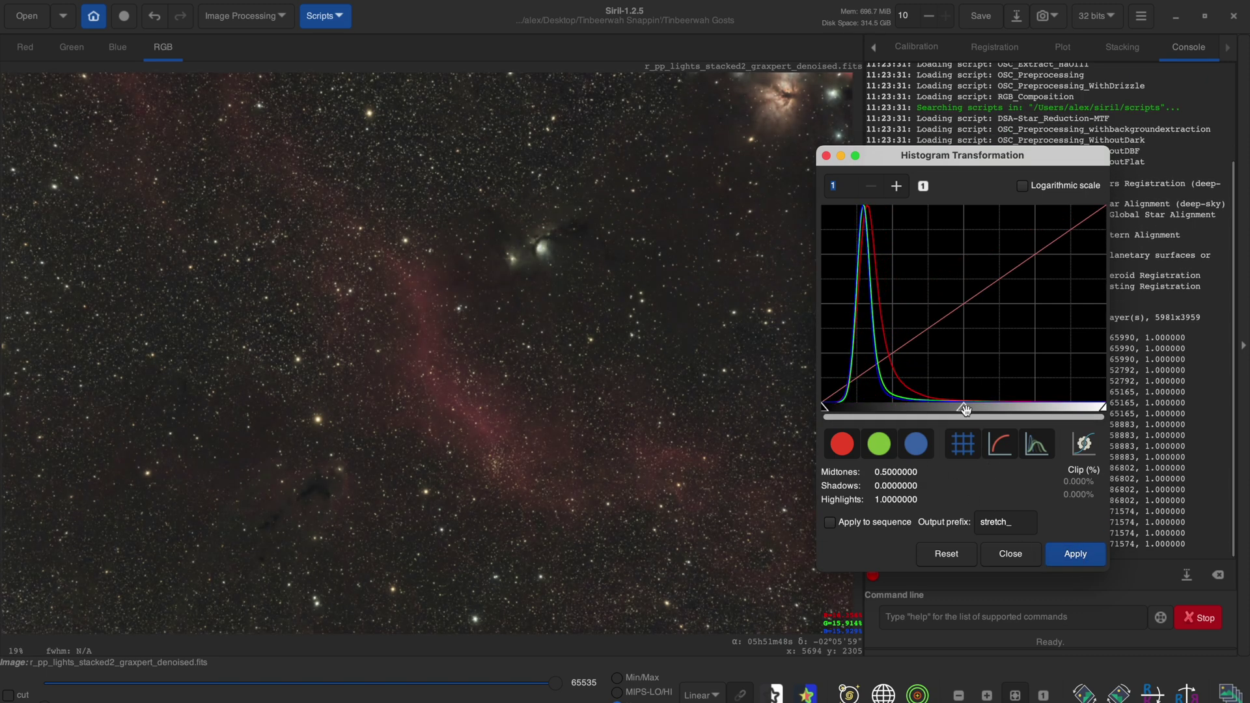
pyautogui.moveTo(962, 408); pyautogui.dragTo(923, 409)
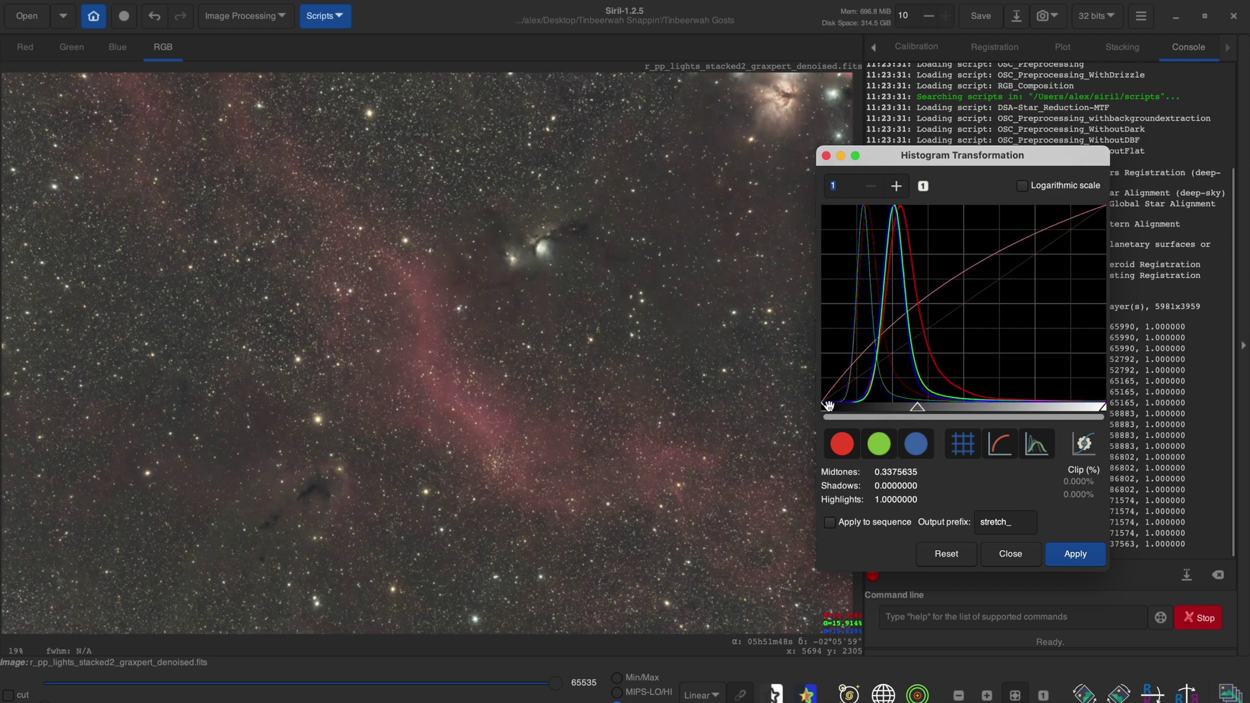
pyautogui.moveTo(825, 407); pyautogui.dragTo(834, 406)
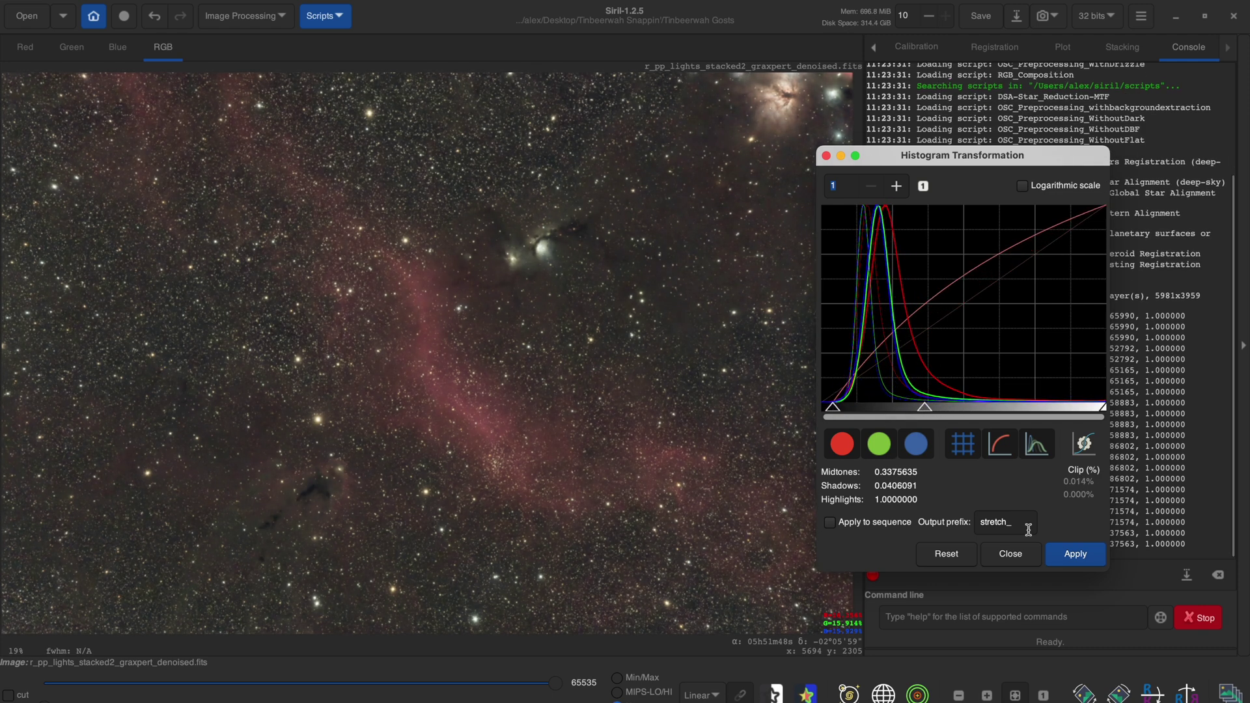
pyautogui.click(1075, 554)
pyautogui.moveTo(963, 410); pyautogui.dragTo(944, 410)
pyautogui.click(1011, 553)
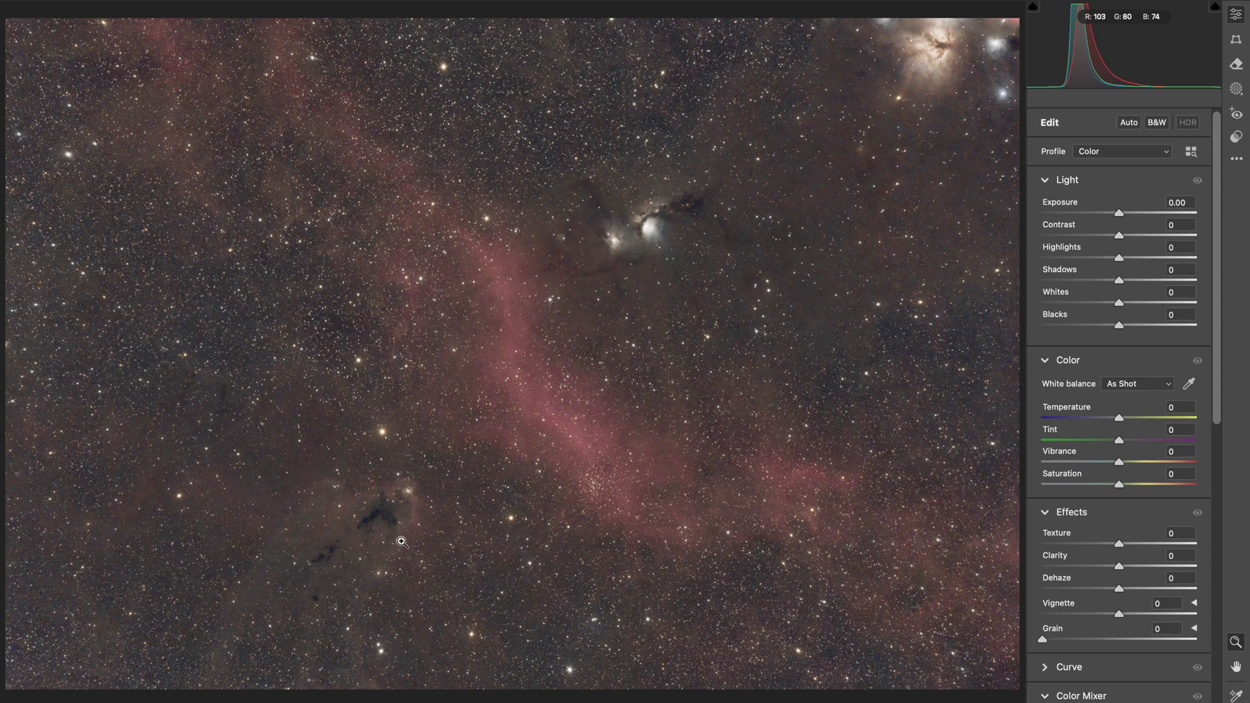
# Zoom in on the nebula, left star field and reflection nebula to check detail.
pyautogui.click(635, 260)
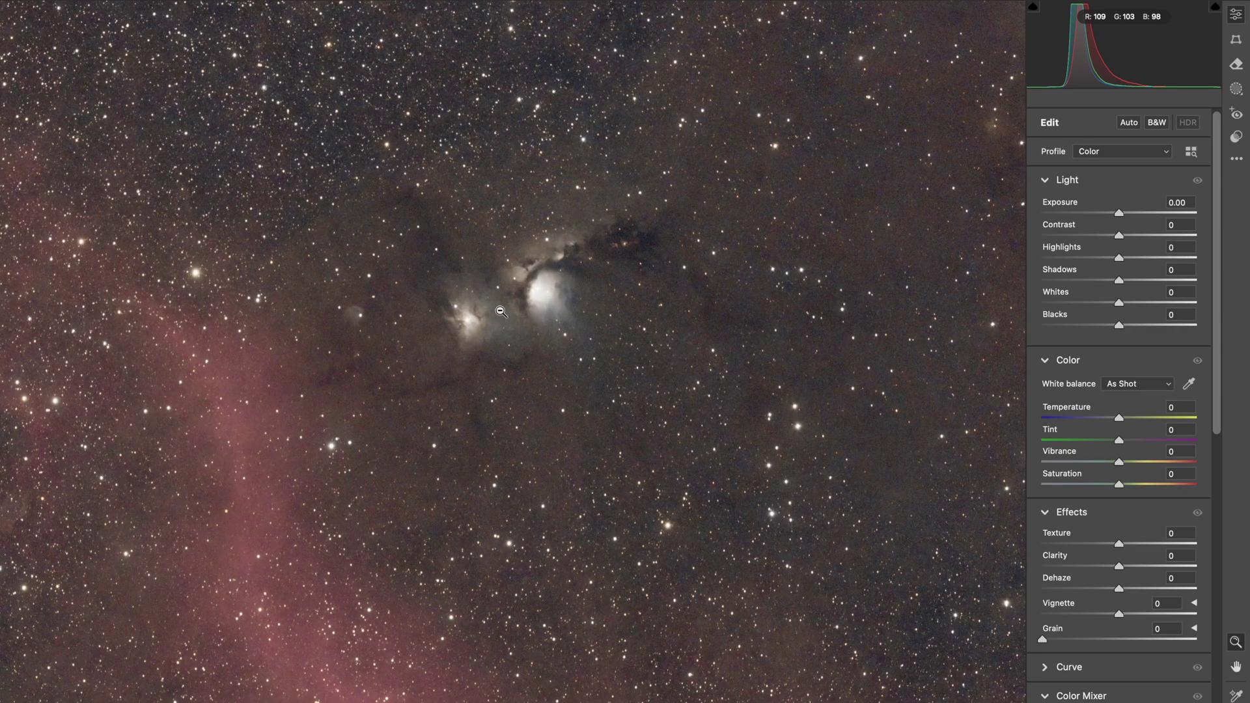
pyautogui.click(501, 311)
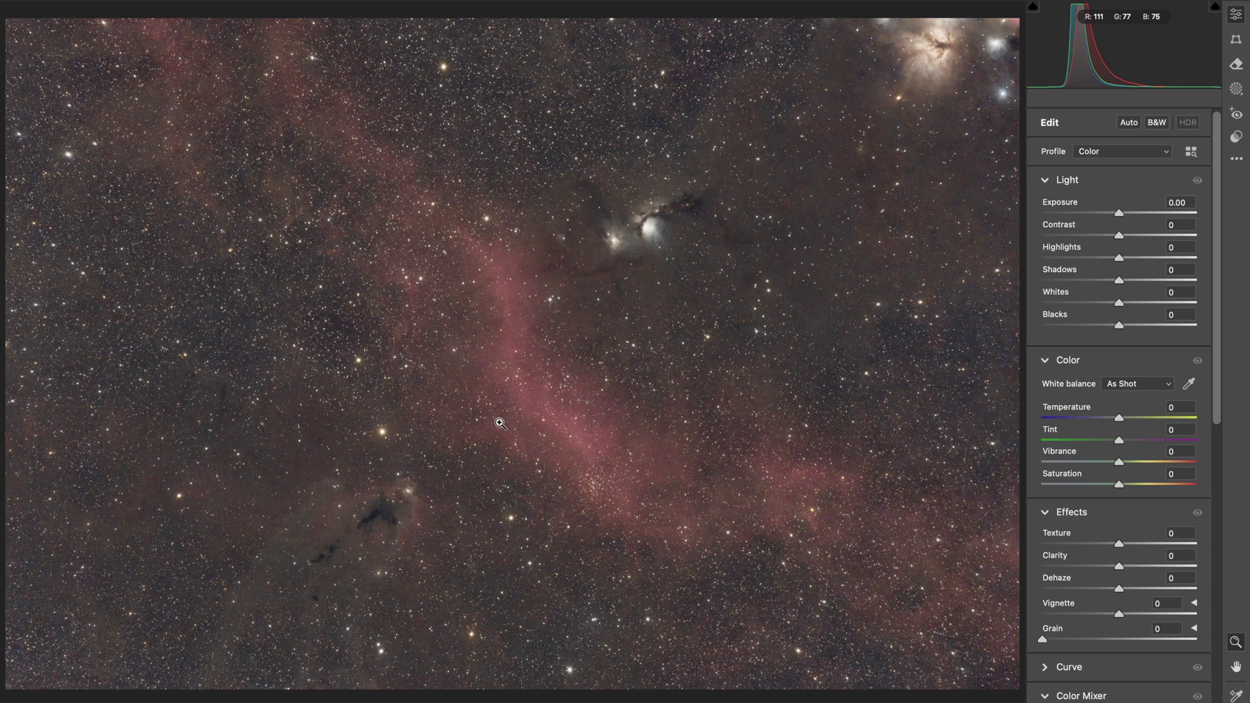
pyautogui.click(325, 369)
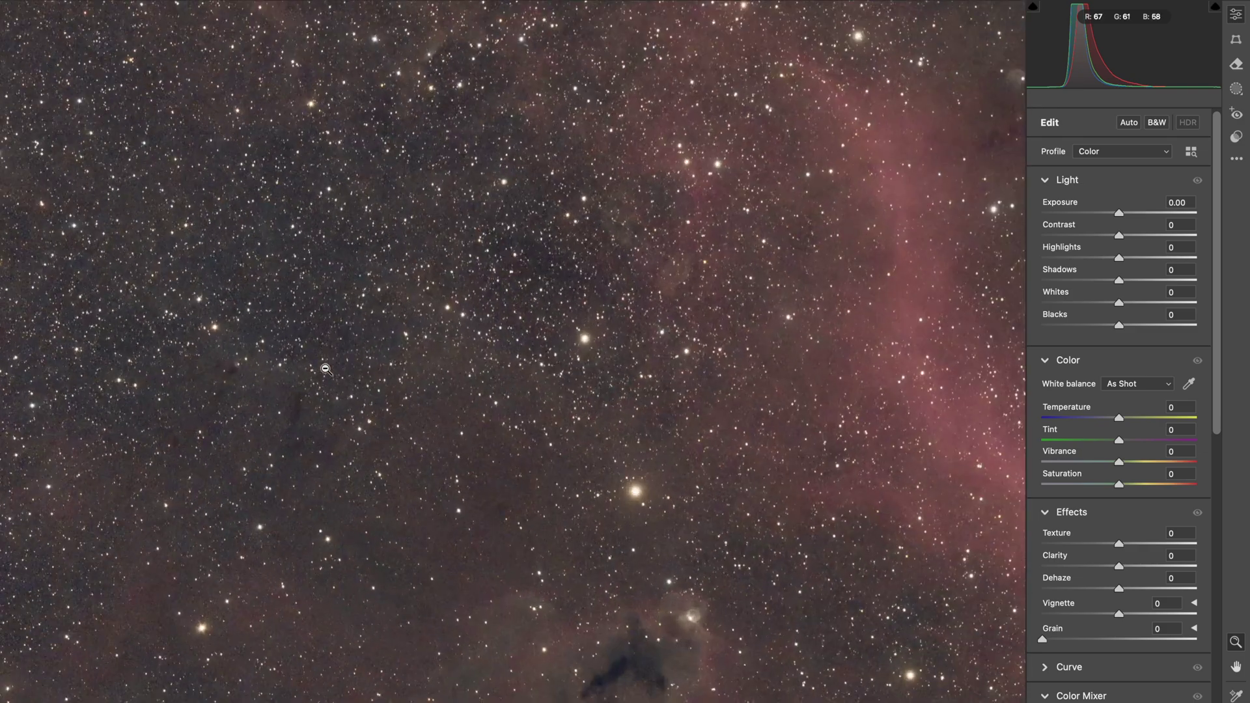
pyautogui.click(248, 318)
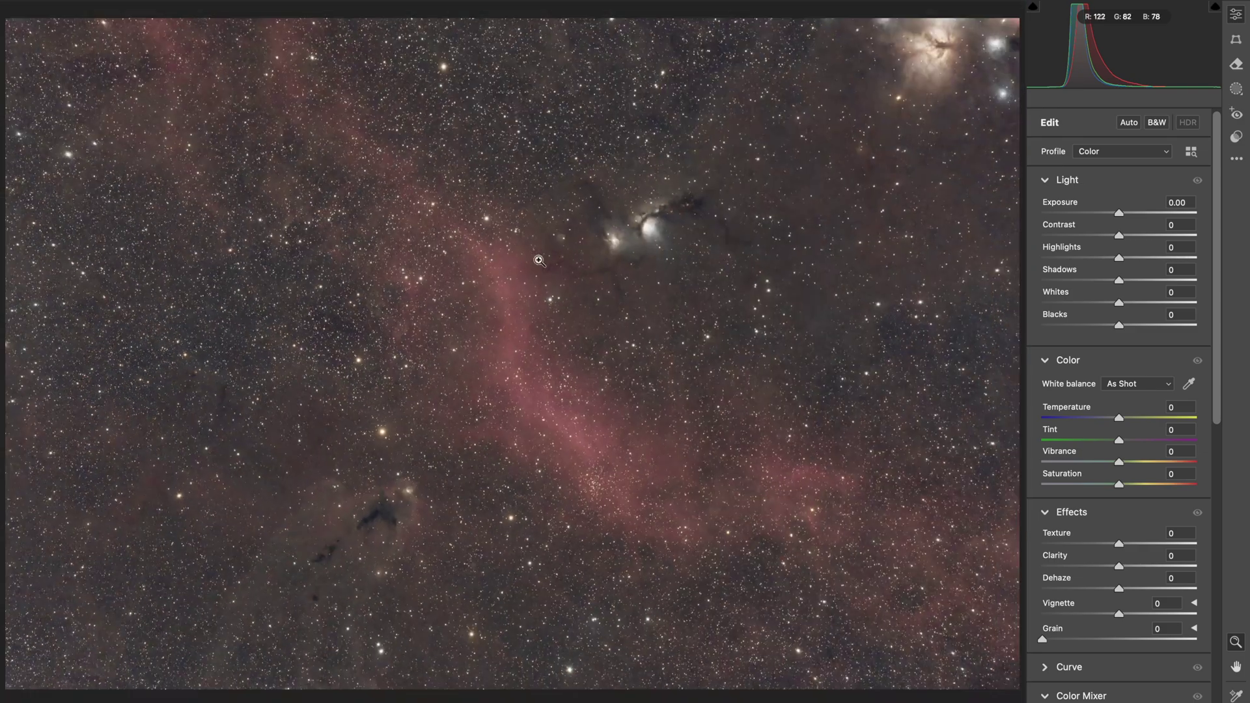
pyautogui.click(544, 260)
pyautogui.click(545, 260)
# Set Contrast +30, Whites +50, Blacks -39 and Saturation +46, then inspect the red loop.
pyautogui.click(1180, 225)
pyautogui.write('30')
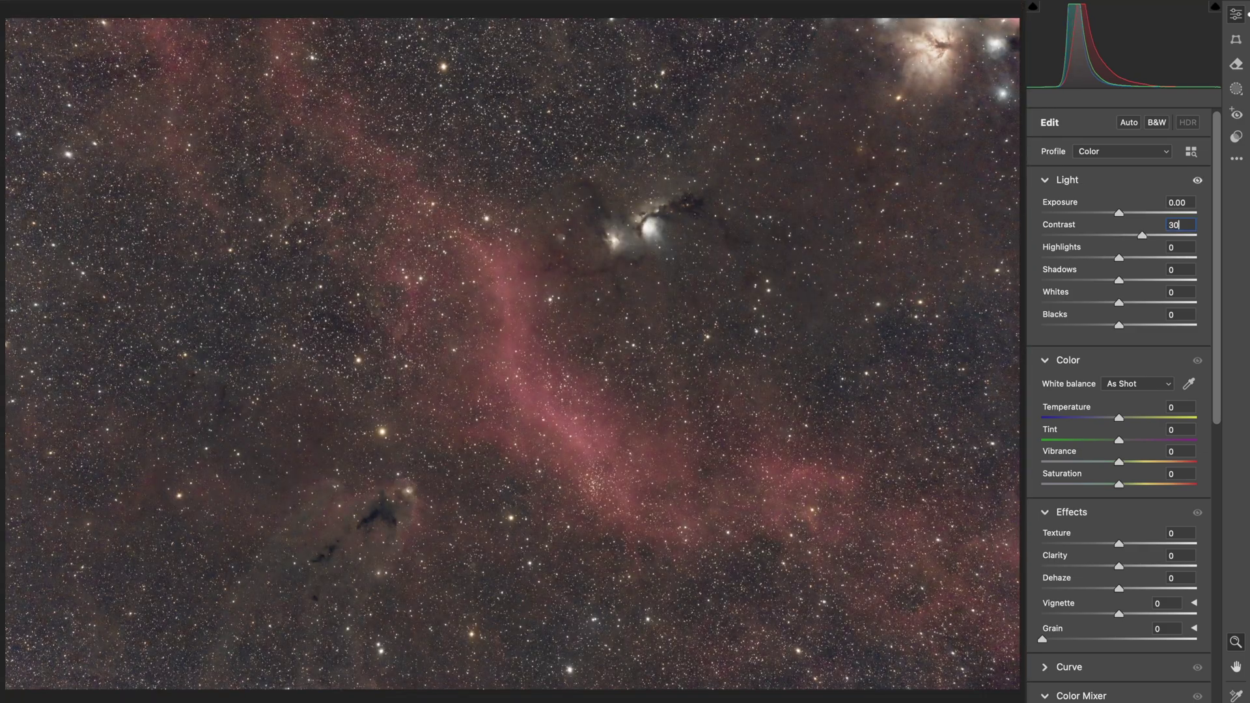
pyautogui.press('Tab')
pyautogui.moveTo(1119, 302); pyautogui.dragTo(1159, 309)
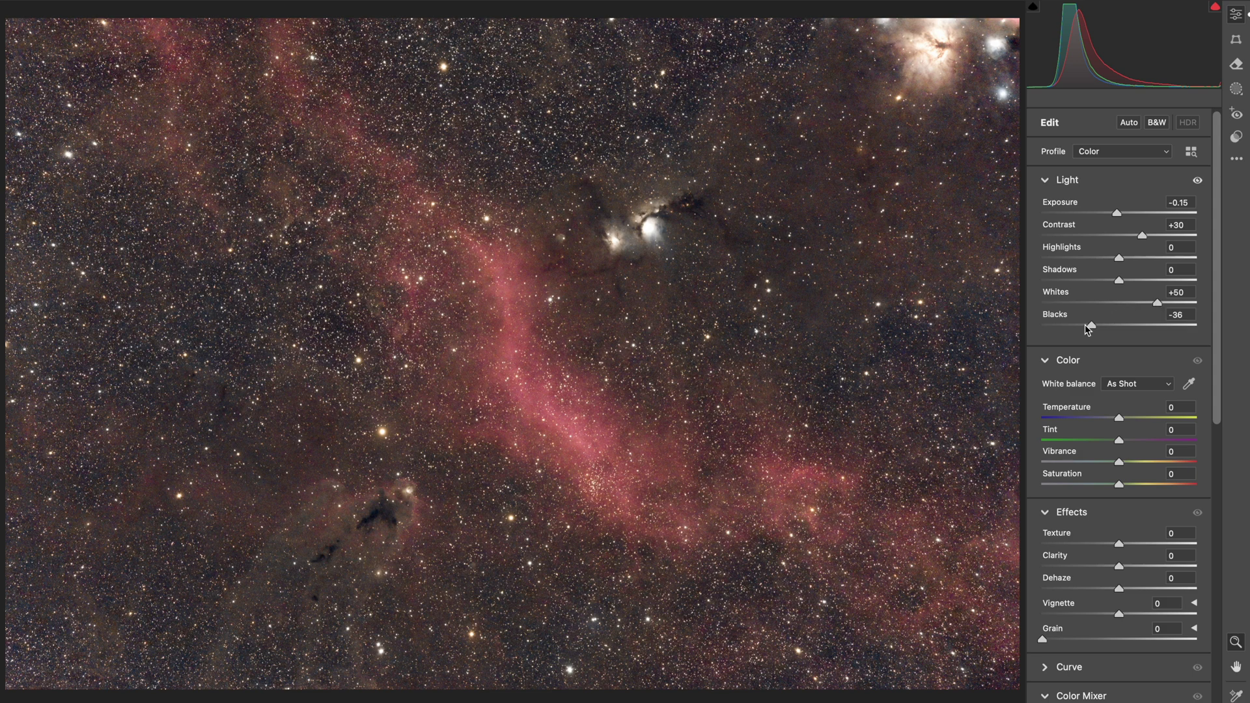
pyautogui.moveTo(1092, 324); pyautogui.dragTo(1090, 325)
pyautogui.moveTo(1119, 484); pyautogui.dragTo(1141, 488)
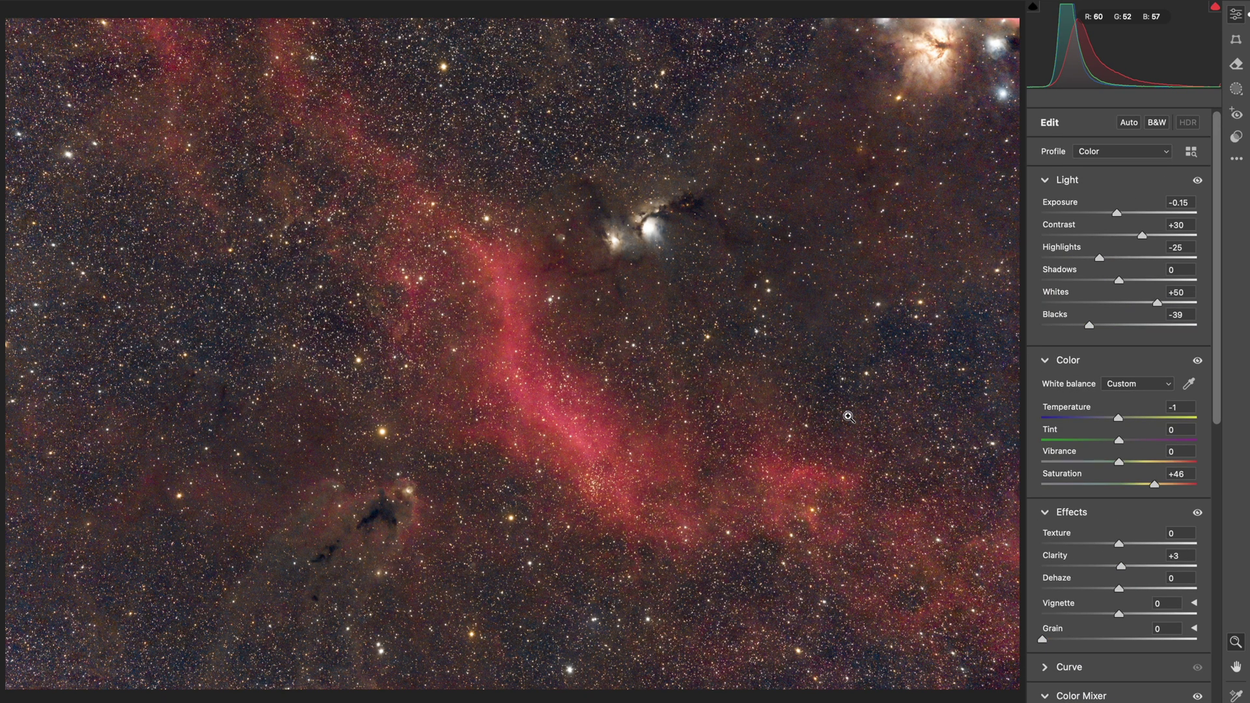
pyautogui.click(541, 360)
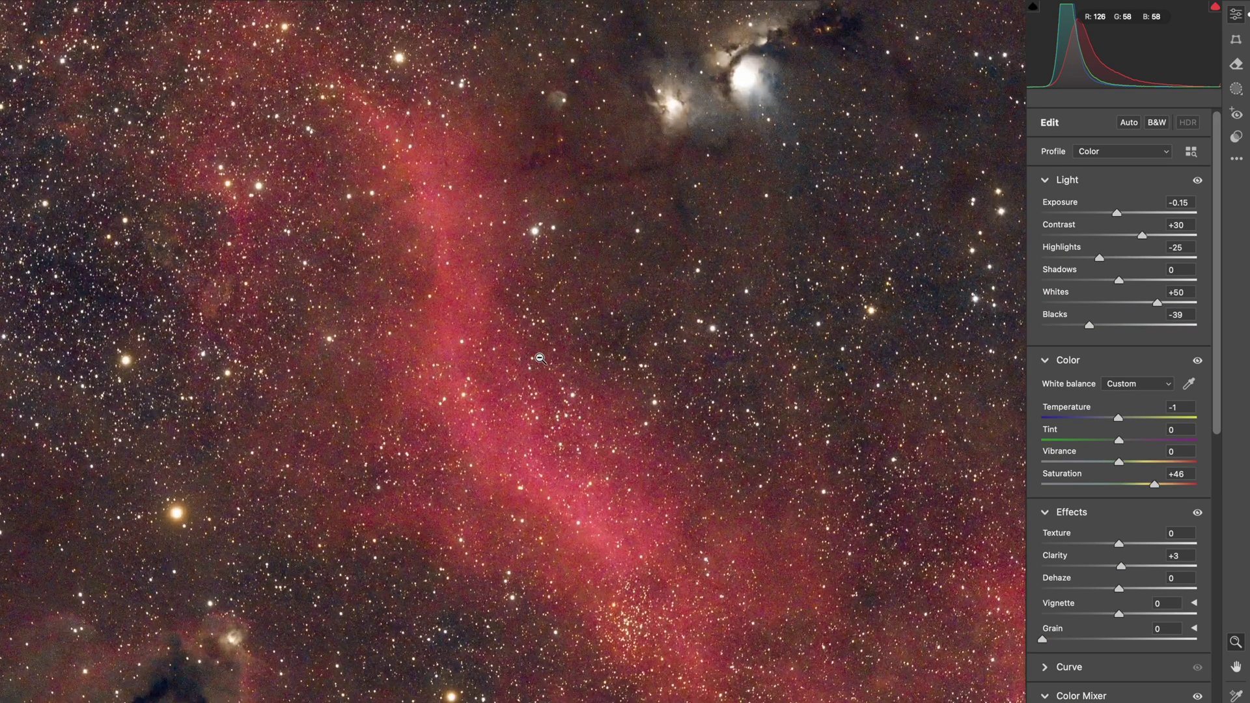
pyautogui.click(415, 238)
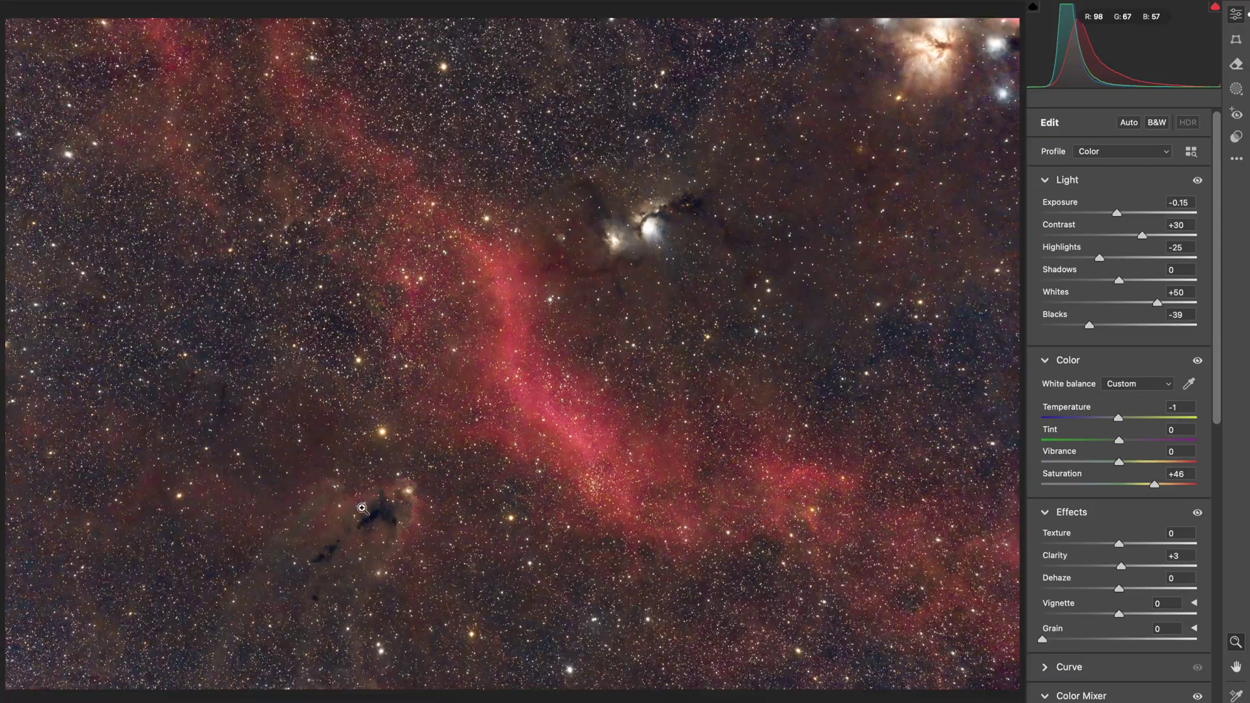
pyautogui.click(332, 565)
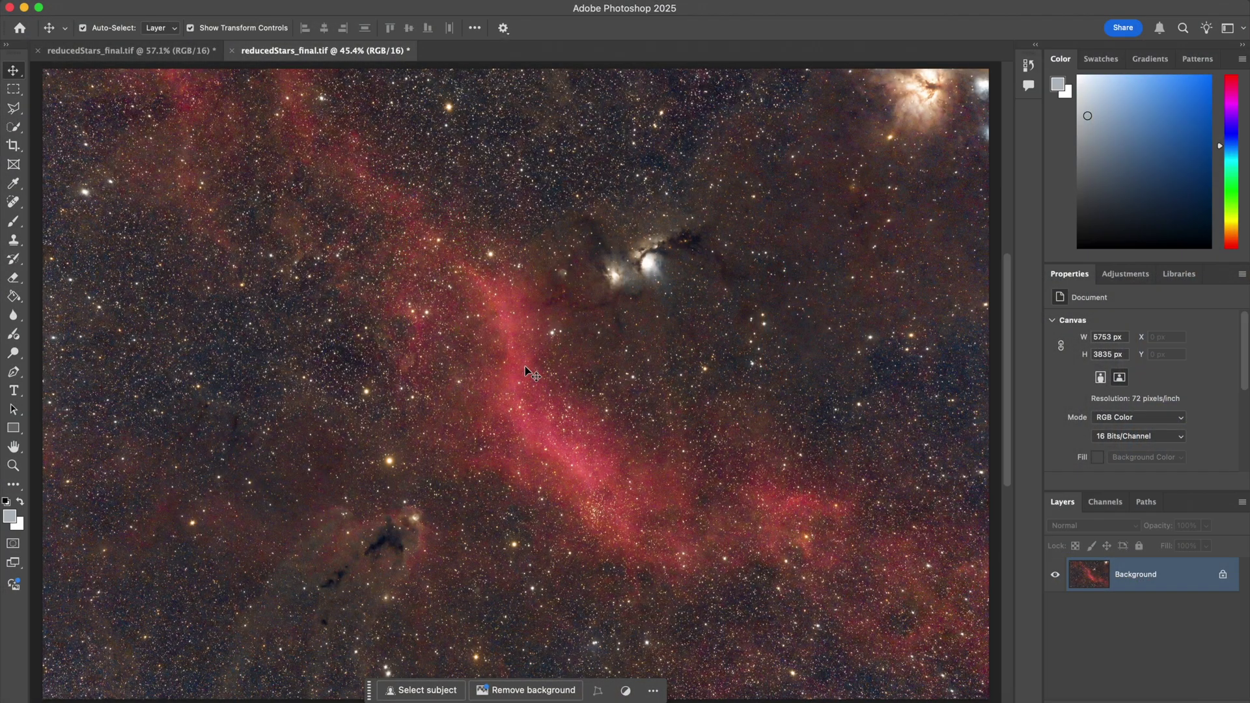
pyautogui.press('super+1')
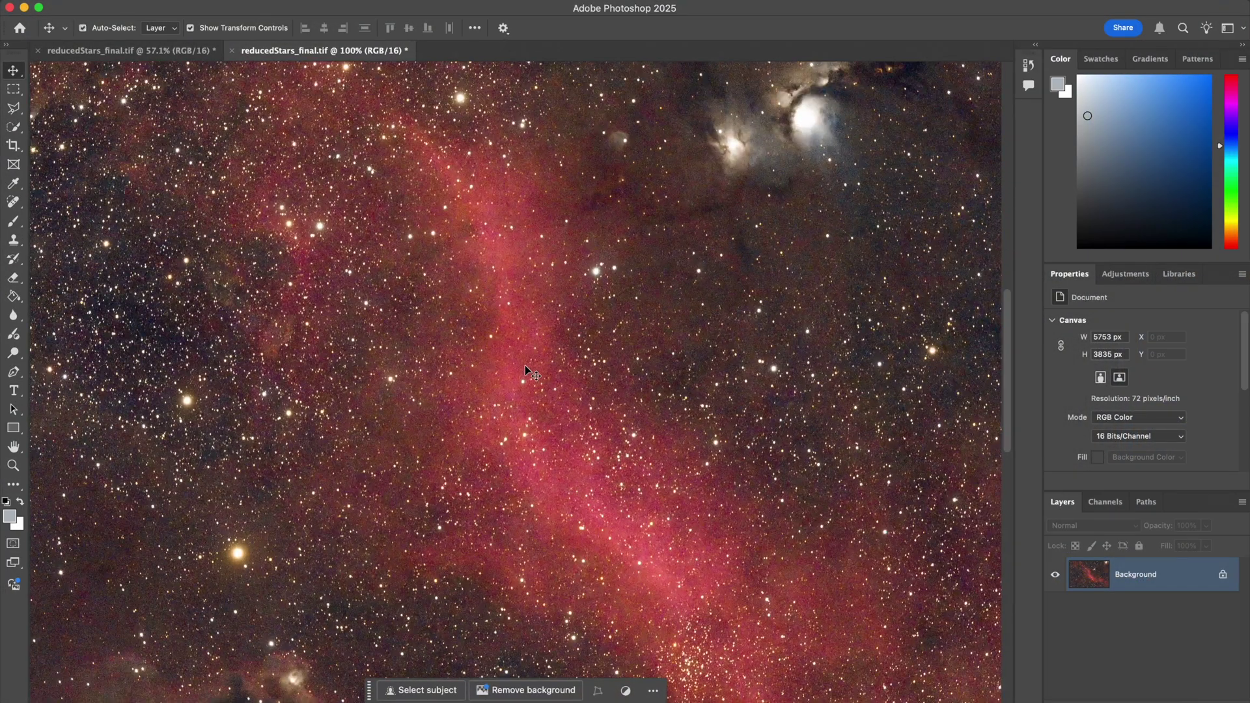
pyautogui.press('super+equal')
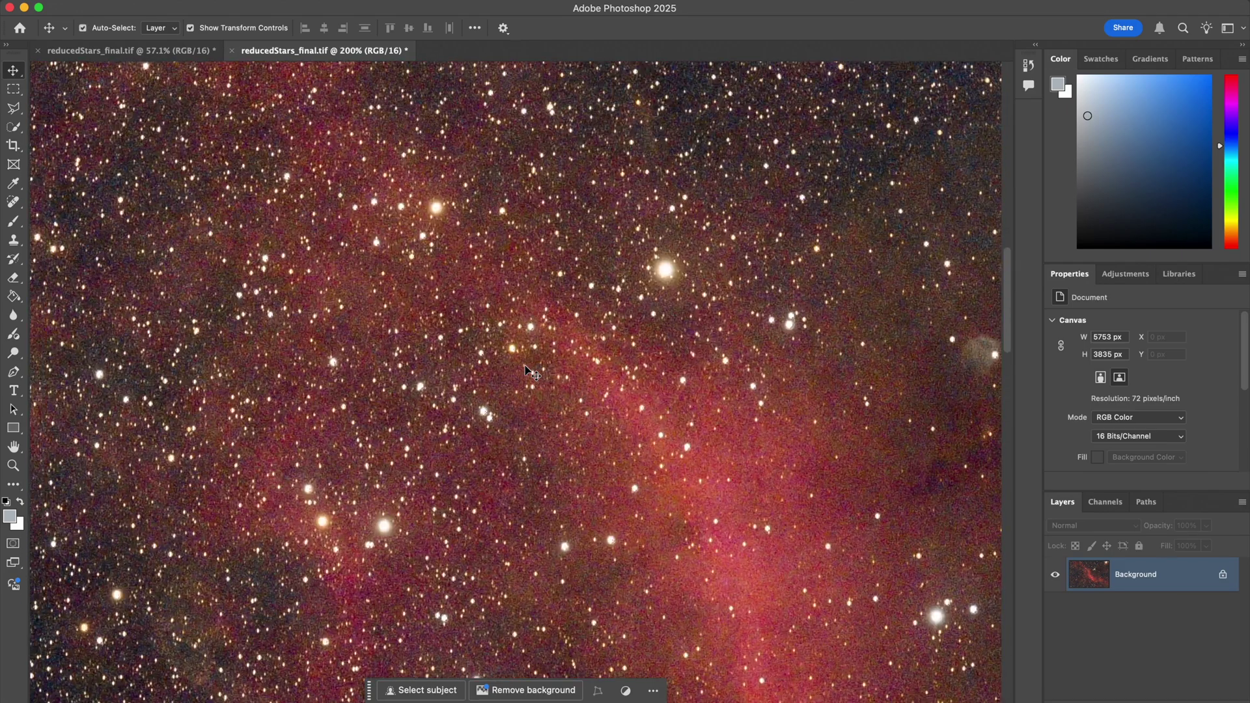
pyautogui.press('super+minus')
pyautogui.press('super+0')
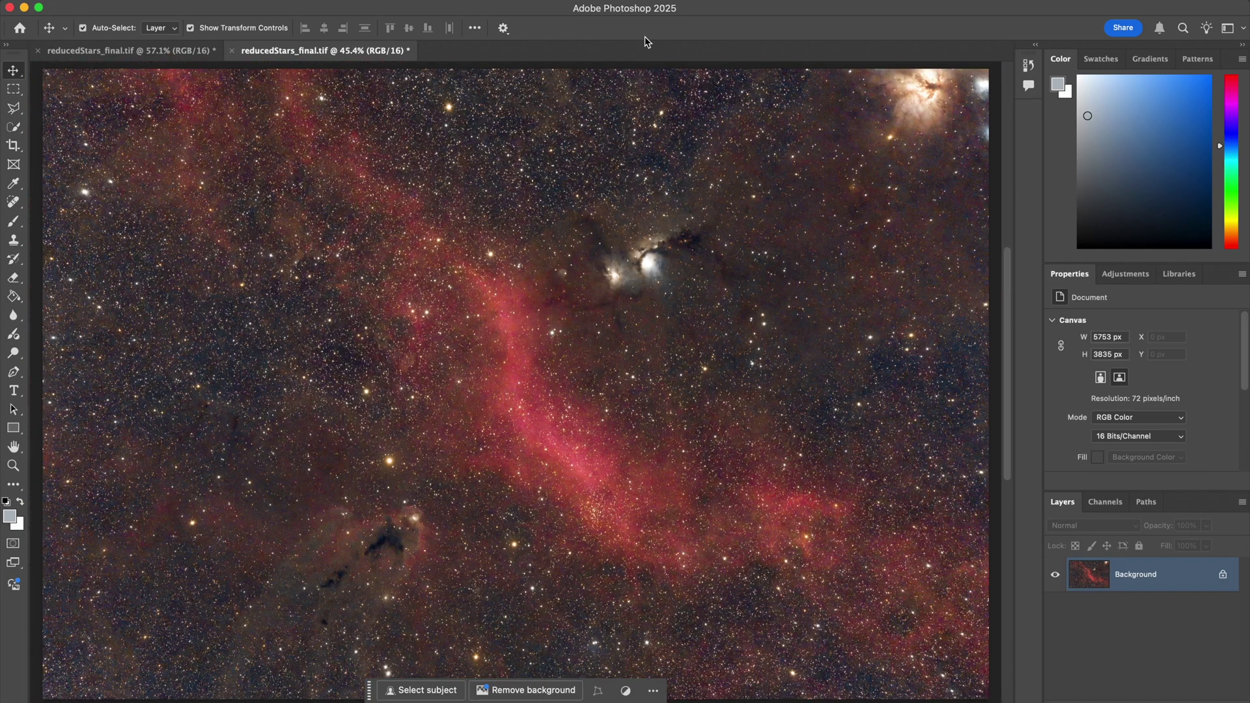